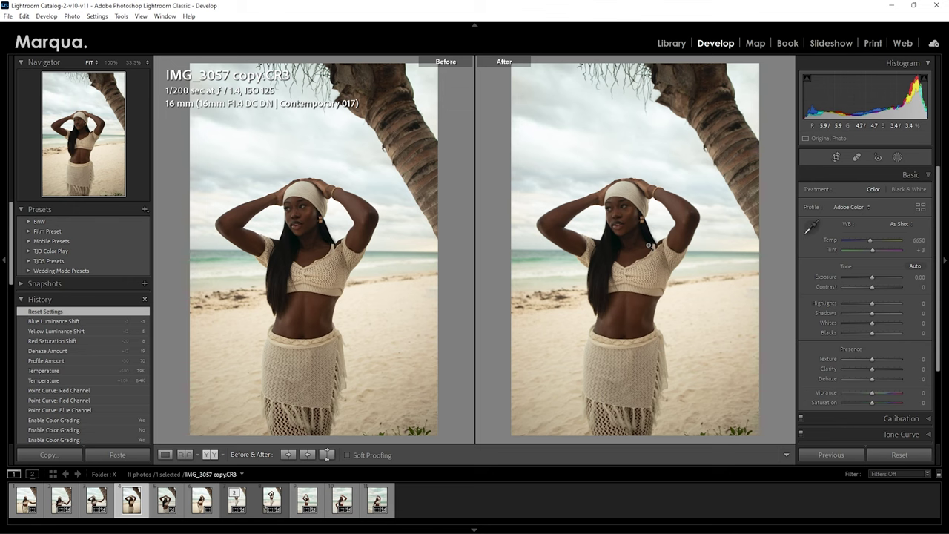
Step: Enable lens profile corrections for the photo and toggle the correction off and on to compare its effect
{"action": "left_click", "coordinate": [3, 255]}
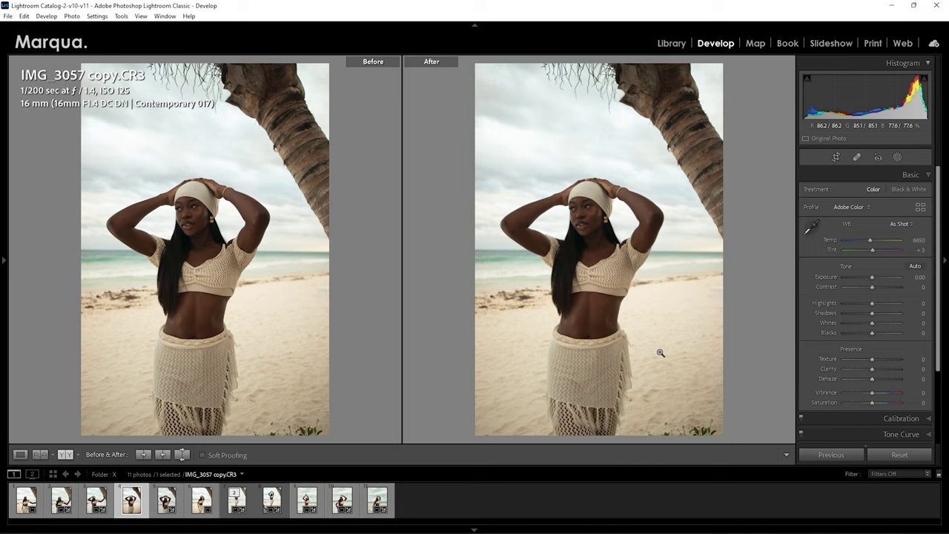
{"action": "left_click", "coordinate": [874, 175]}
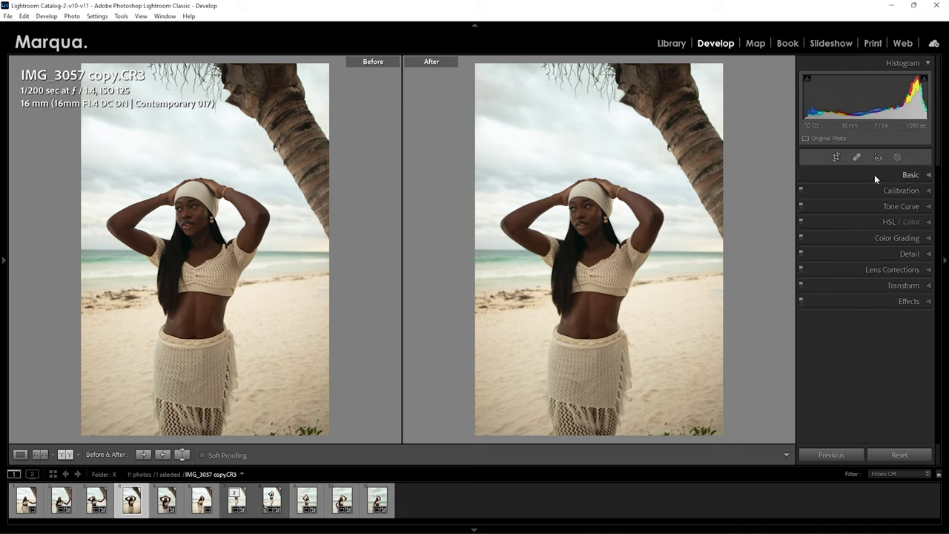
{"action": "left_click", "coordinate": [833, 272]}
{"action": "left_click", "coordinate": [821, 305]}
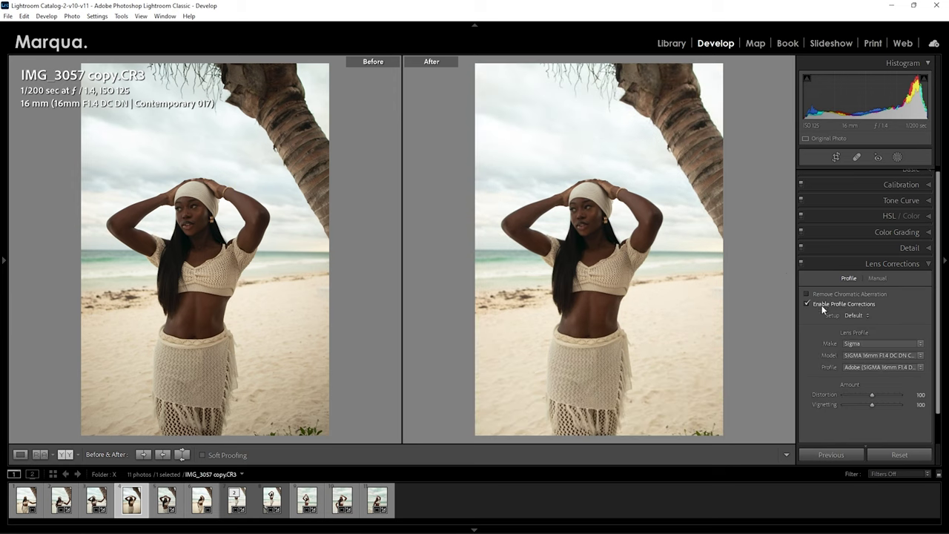
{"action": "left_click", "coordinate": [832, 262]}
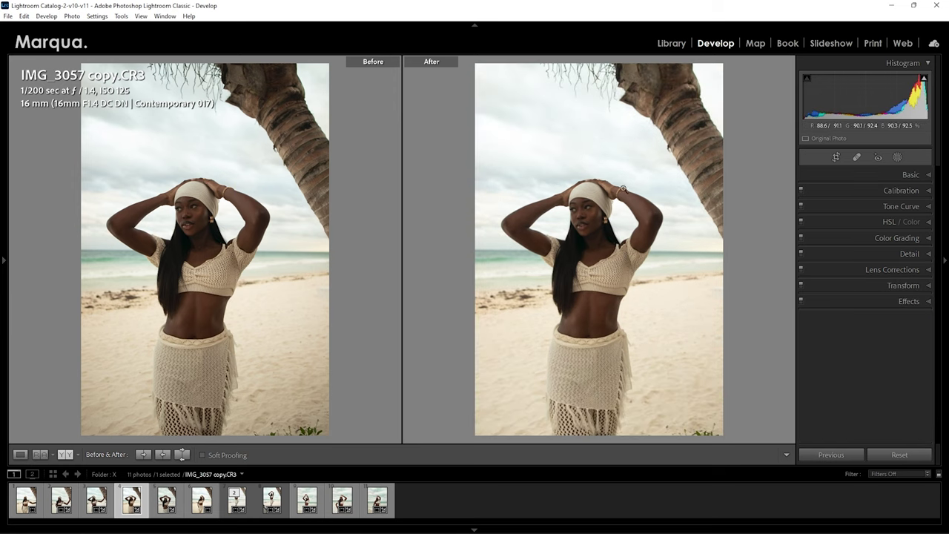
{"action": "left_click", "coordinate": [800, 271]}
{"action": "left_click", "coordinate": [800, 270]}
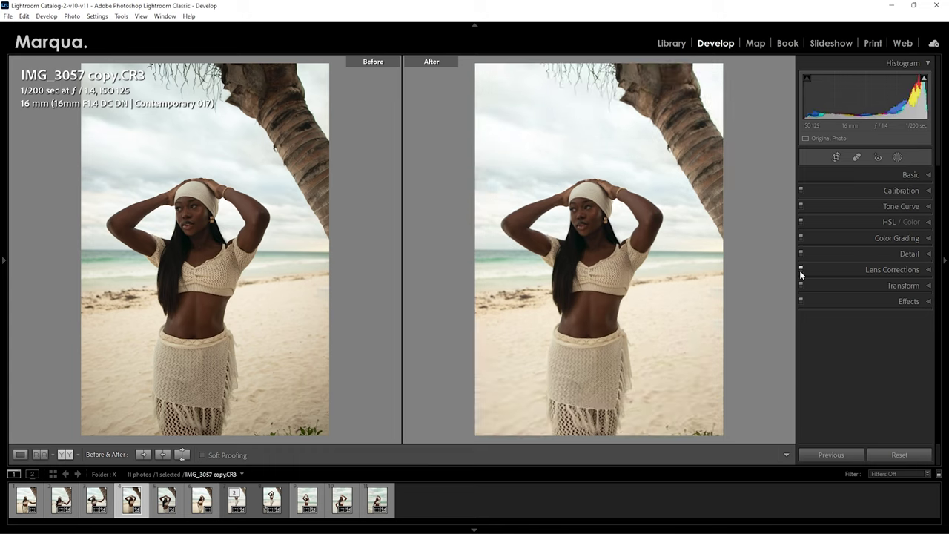
Step: Change the colour profile to Camera Standard and compare the woman's skin tones up close with the original
{"action": "left_click", "coordinate": [873, 176]}
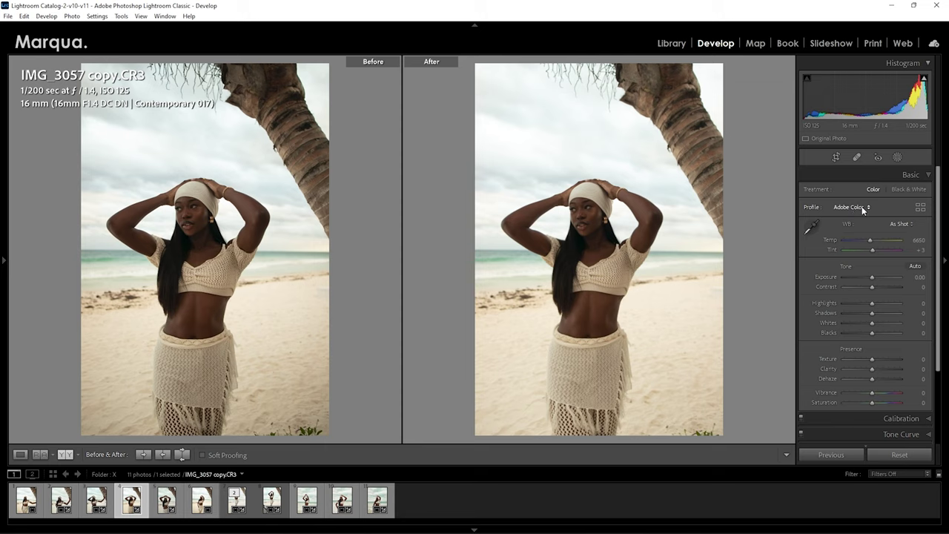
{"action": "left_click", "coordinate": [863, 207]}
{"action": "left_click", "coordinate": [855, 246]}
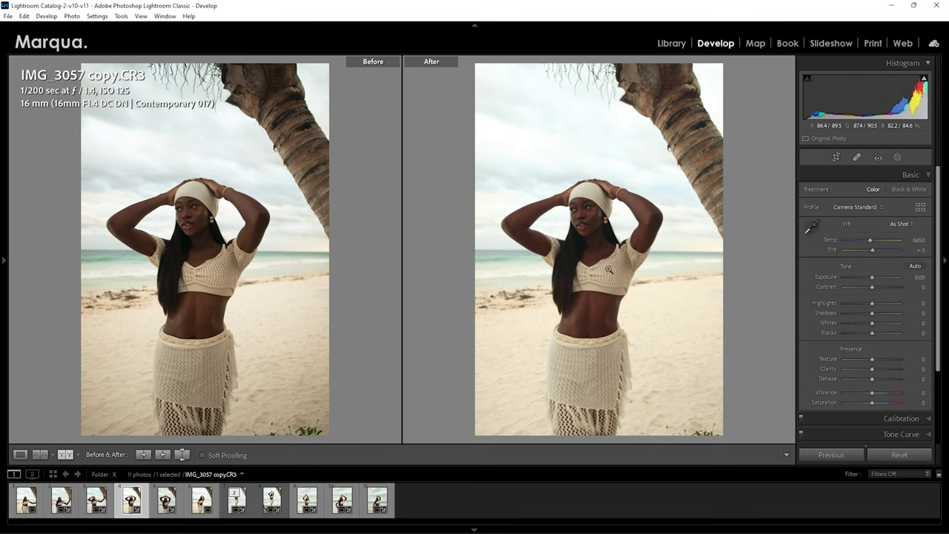
{"action": "left_click", "coordinate": [609, 266]}
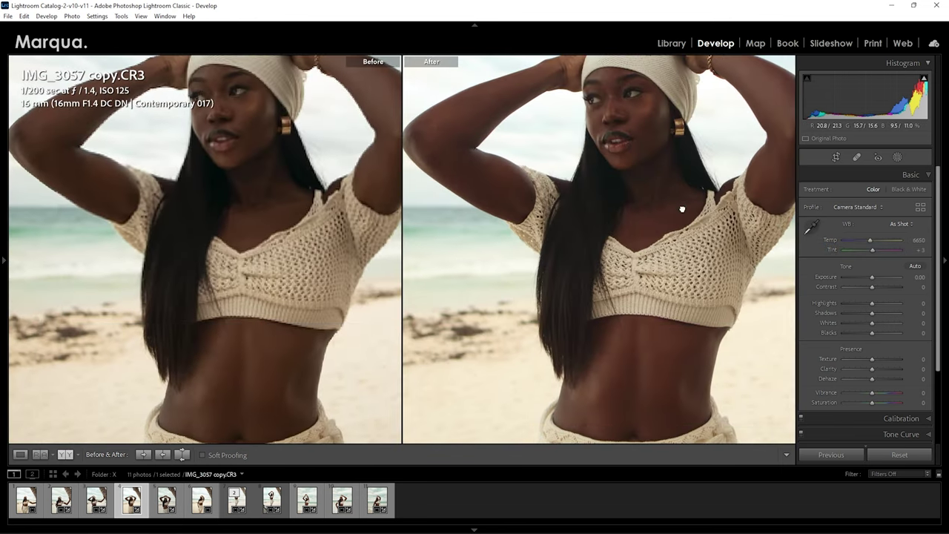
{"action": "left_click", "coordinate": [691, 333]}
{"action": "left_click", "coordinate": [593, 234]}
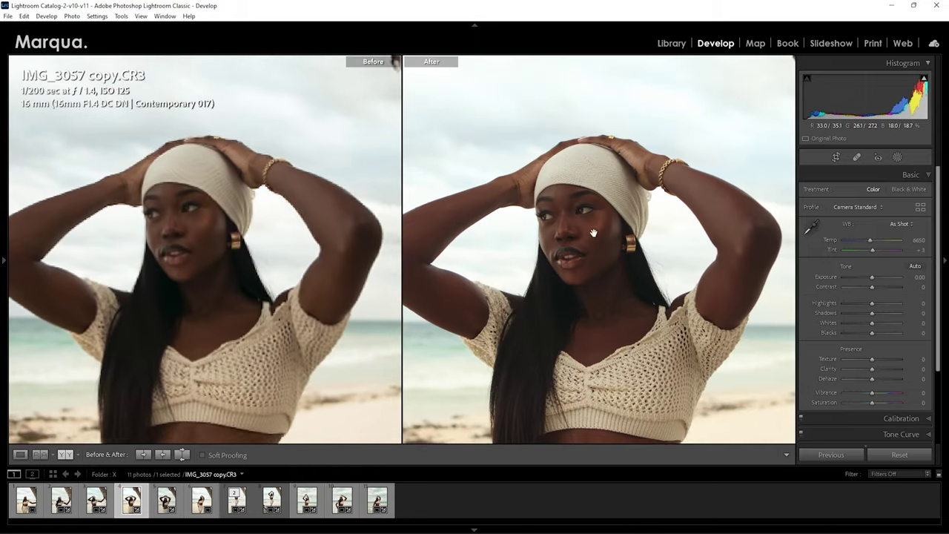
{"action": "left_click", "coordinate": [691, 312]}
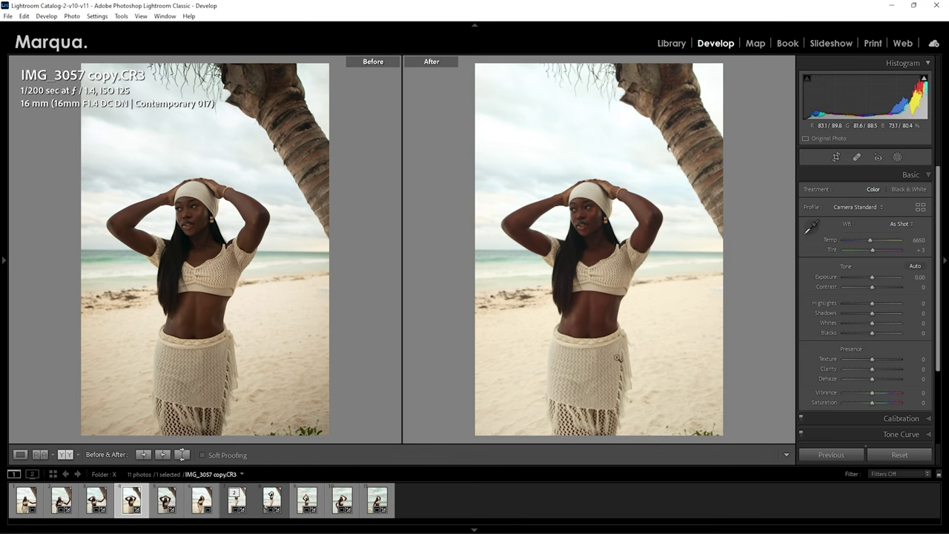
Step: Try an HSL saturation of -100 for orange and for yellow on the skin tones, resetting each one
{"action": "left_click", "coordinate": [601, 309]}
{"action": "left_click_drag", "start_coordinate": [607, 325], "coordinate": [653, 290]}
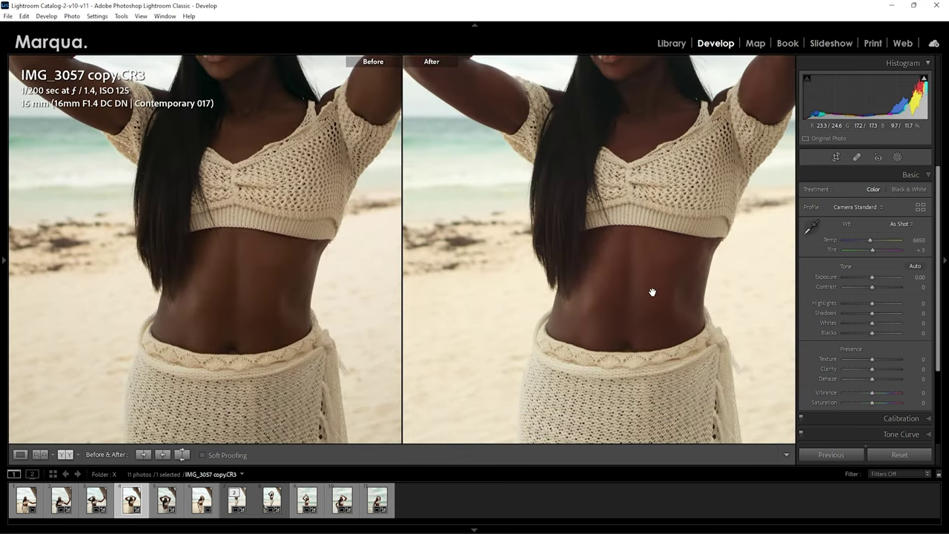
{"action": "left_click", "coordinate": [860, 174]}
{"action": "left_click", "coordinate": [853, 222]}
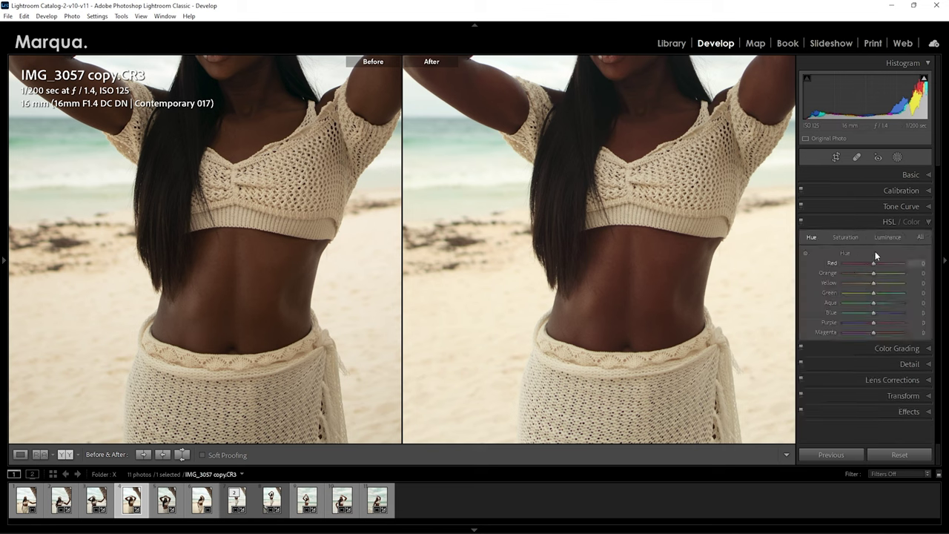
{"action": "left_click", "coordinate": [844, 237]}
{"action": "left_click_drag", "start_coordinate": [862, 273], "coordinate": [820, 275]}
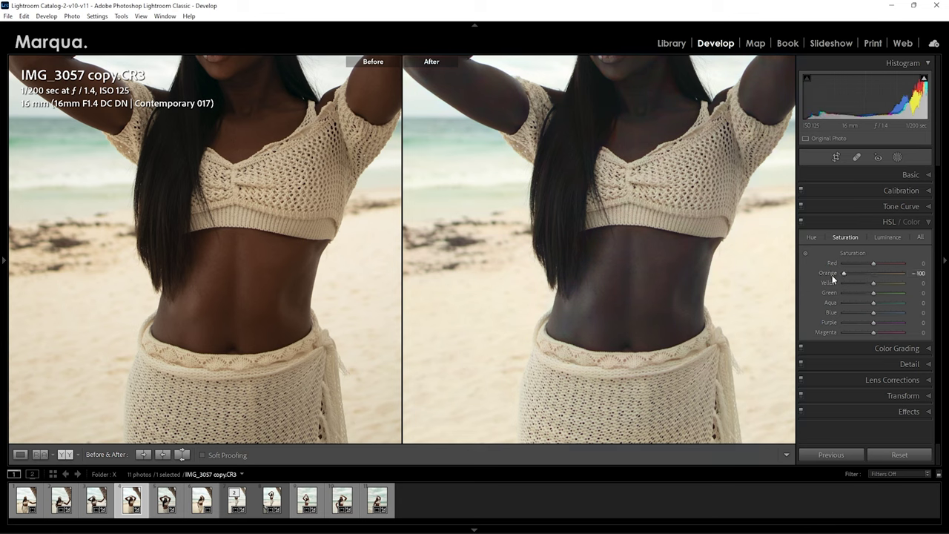
{"action": "double_click", "coordinate": [848, 275]}
{"action": "double_click", "coordinate": [831, 264]}
{"action": "left_click_drag", "start_coordinate": [860, 284], "coordinate": [839, 287]}
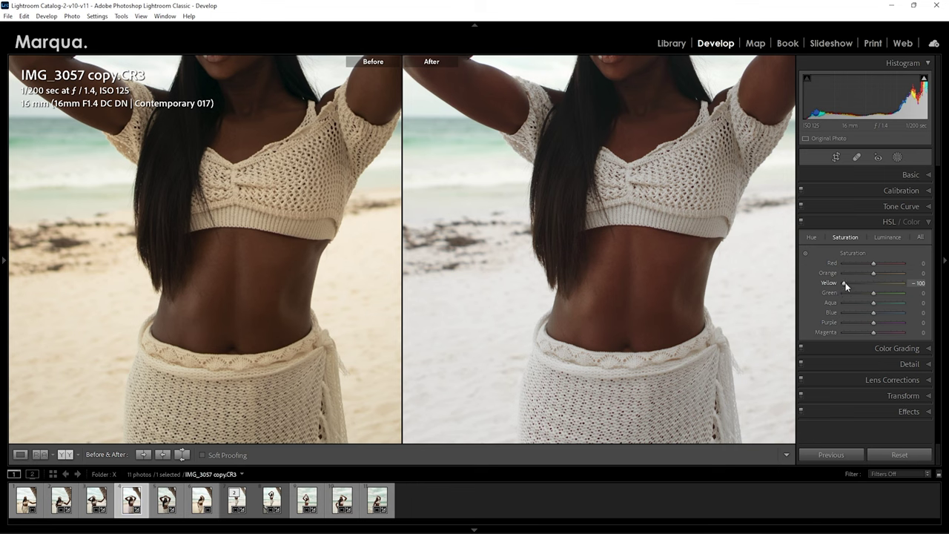
{"action": "double_click", "coordinate": [830, 283]}
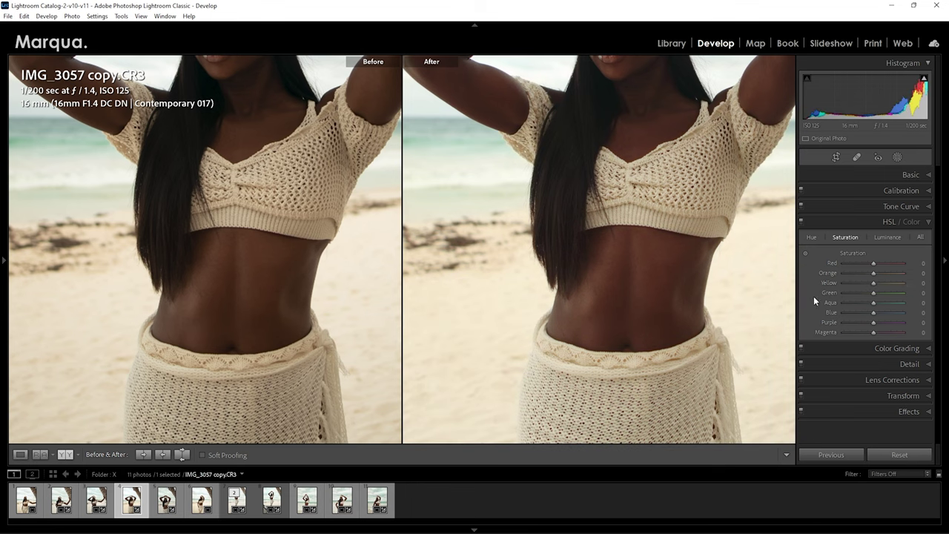
{"action": "left_click", "coordinate": [680, 300]}
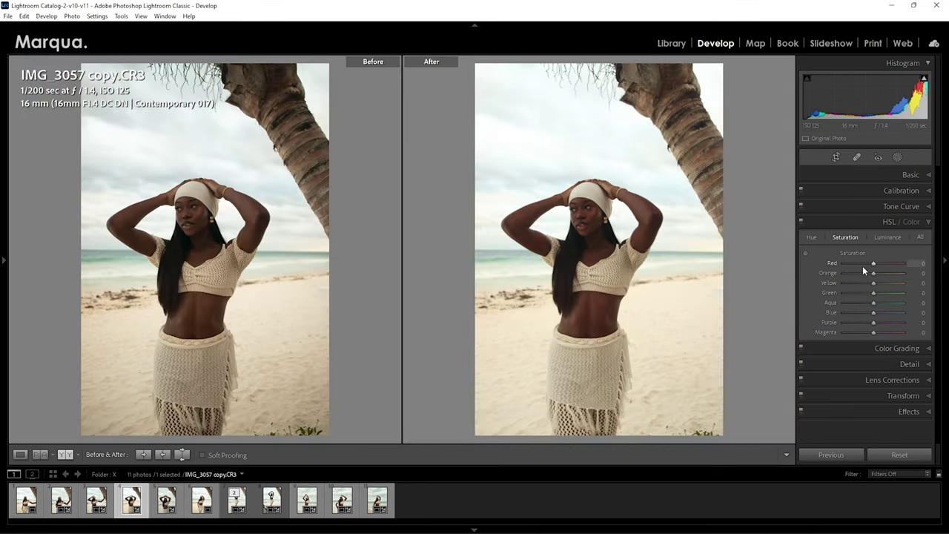
{"action": "left_click", "coordinate": [841, 221]}
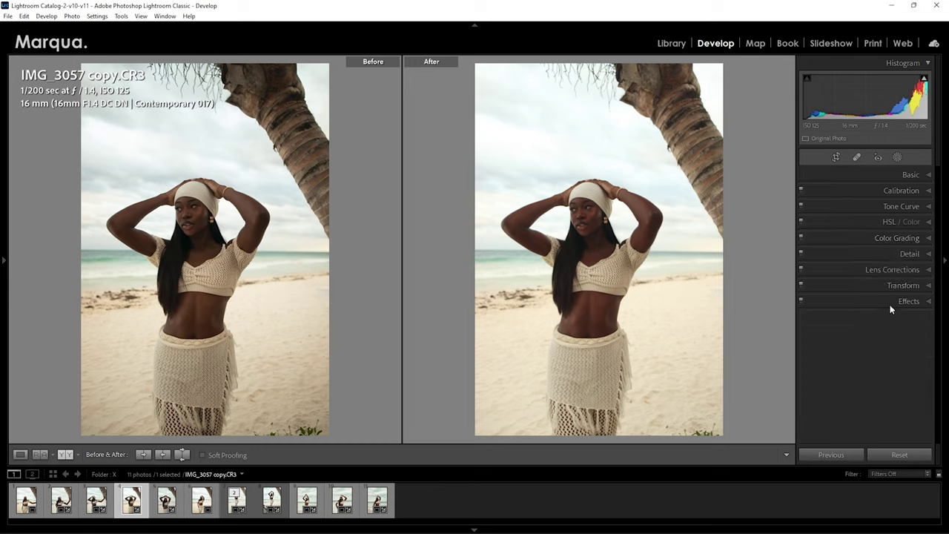
Step: Try lowering the Red Primary saturation to -100 in Calibration and compare the skin tones with the original
{"action": "left_click", "coordinate": [860, 190]}
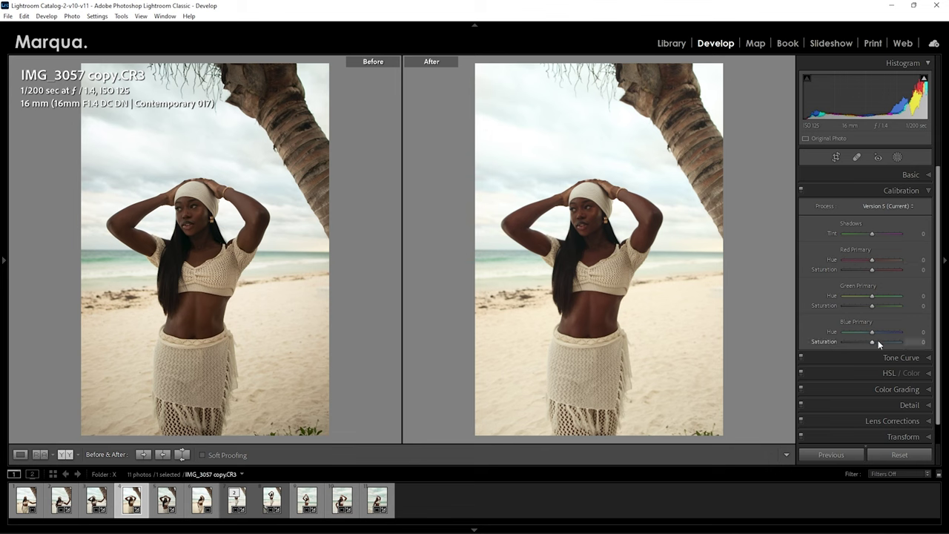
{"action": "left_click", "coordinate": [615, 215]}
{"action": "left_click_drag", "start_coordinate": [604, 295], "coordinate": [669, 239]}
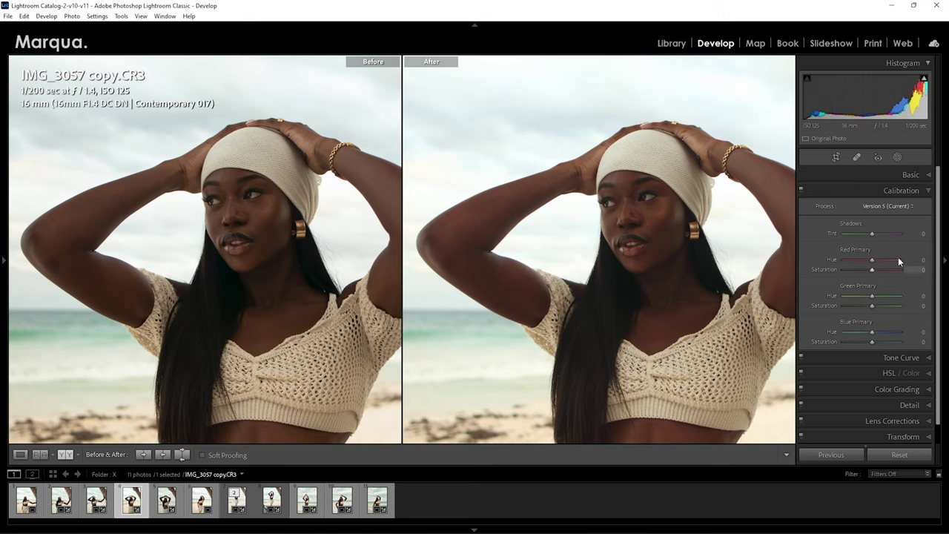
{"action": "left_click_drag", "start_coordinate": [870, 270], "coordinate": [820, 269]}
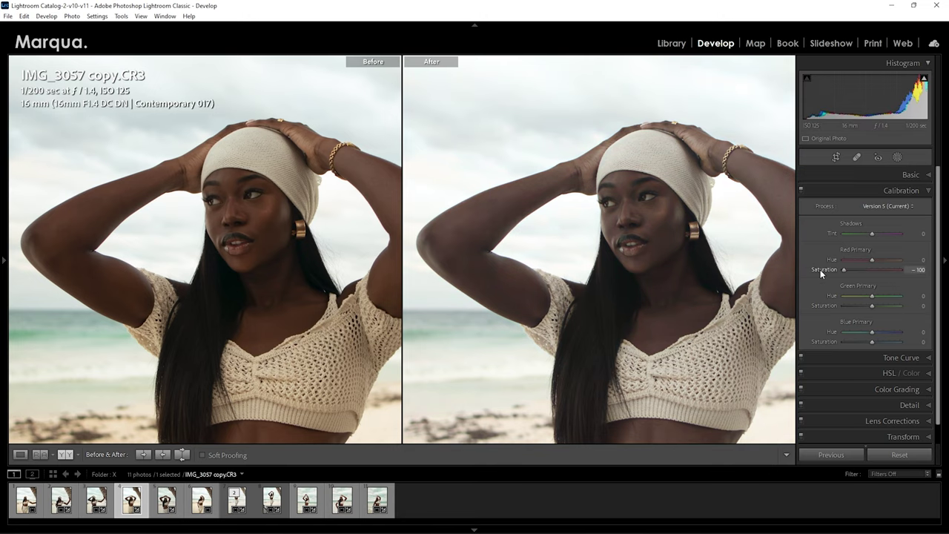
{"action": "key", "text": "z"}
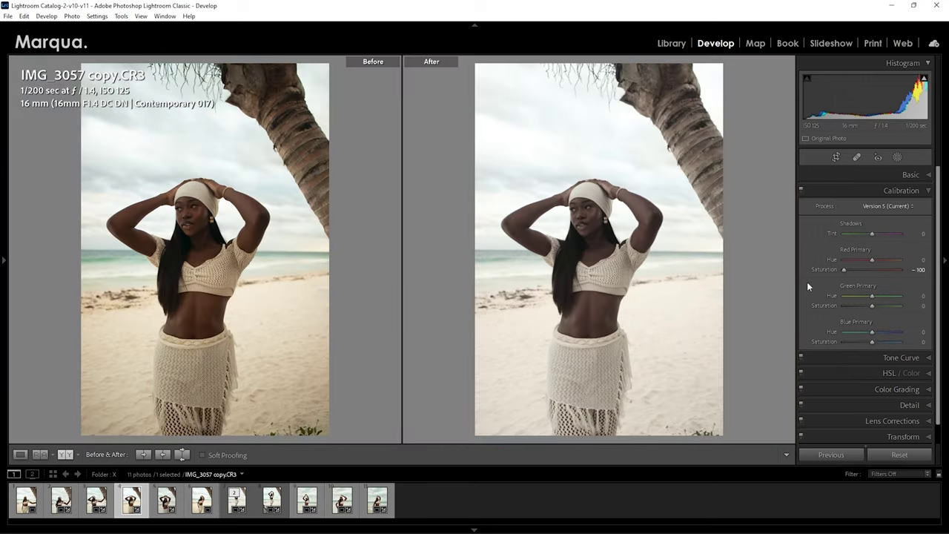
Step: Try lowering both the Green Primary and the Blue Primary saturation to -100 in Calibration
{"action": "left_click", "coordinate": [605, 227]}
{"action": "key", "text": "ctrl+minus"}
{"action": "key", "text": "ctrl+minus"}
{"action": "key", "text": "ctrl+minus"}
{"action": "left_click_drag", "start_coordinate": [847, 304], "coordinate": [772, 303]}
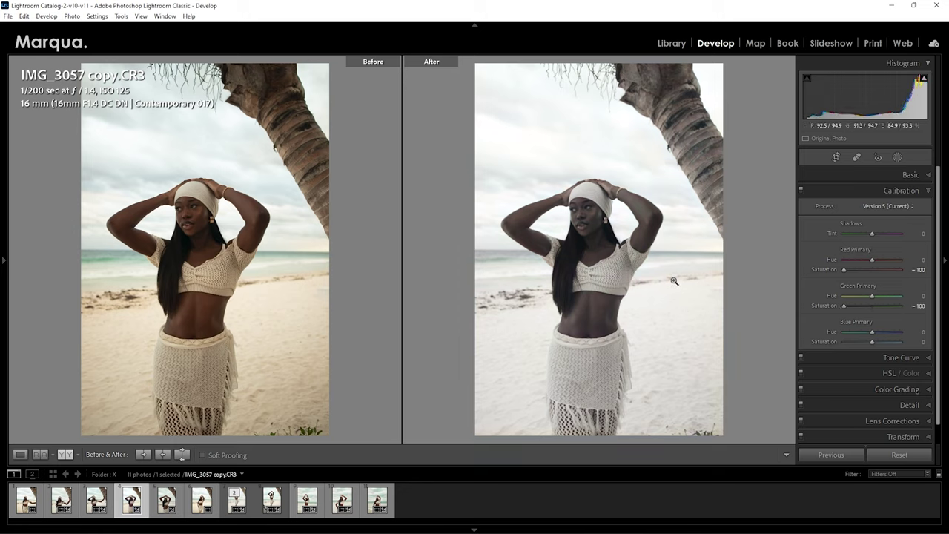
{"action": "left_click_drag", "start_coordinate": [865, 340], "coordinate": [768, 333]}
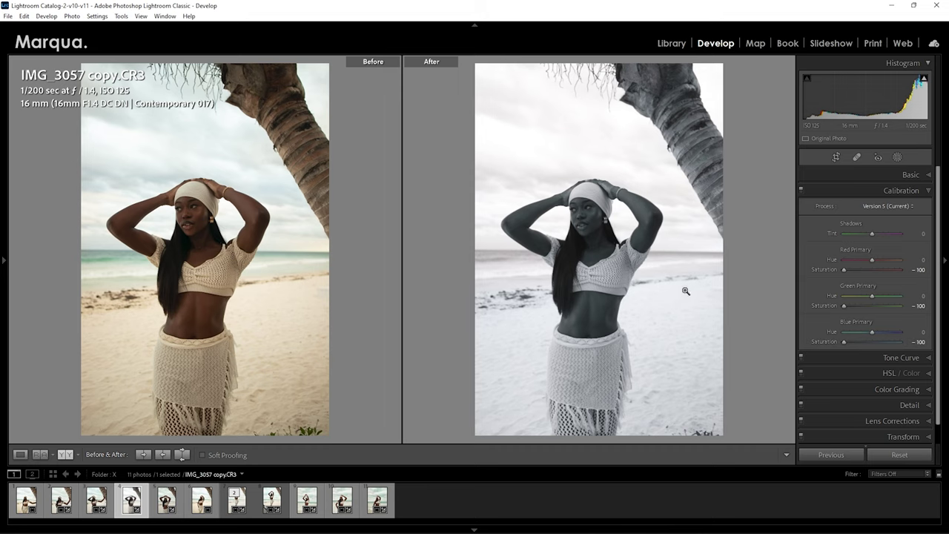
Step: Examine the desaturated skin up close and reset the Green Primary saturation to 0
{"action": "left_click_drag", "start_coordinate": [600, 223], "coordinate": [647, 274]}
{"action": "left_click_drag", "start_coordinate": [591, 222], "coordinate": [611, 260]}
{"action": "double_click", "coordinate": [844, 305]}
{"action": "left_click_drag", "start_coordinate": [592, 229], "coordinate": [625, 196]}
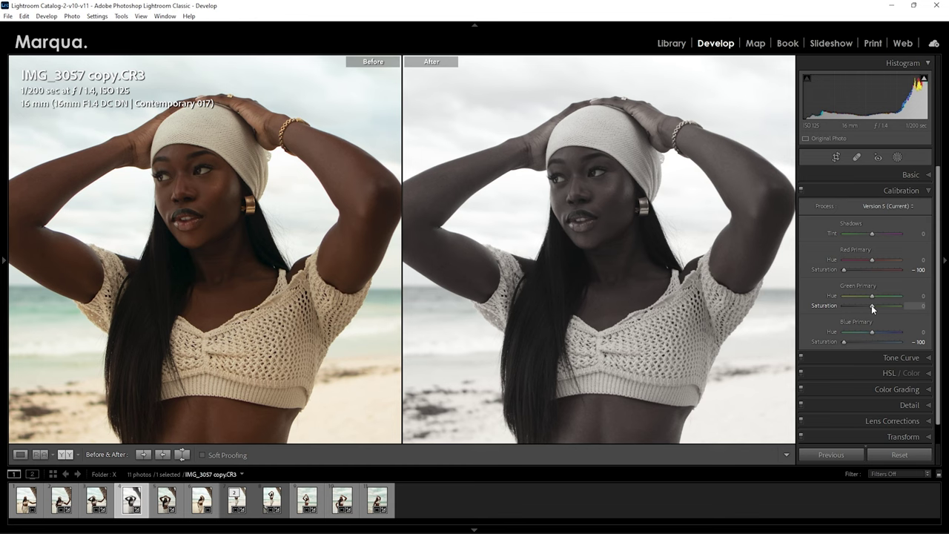
{"action": "left_click", "coordinate": [579, 370]}
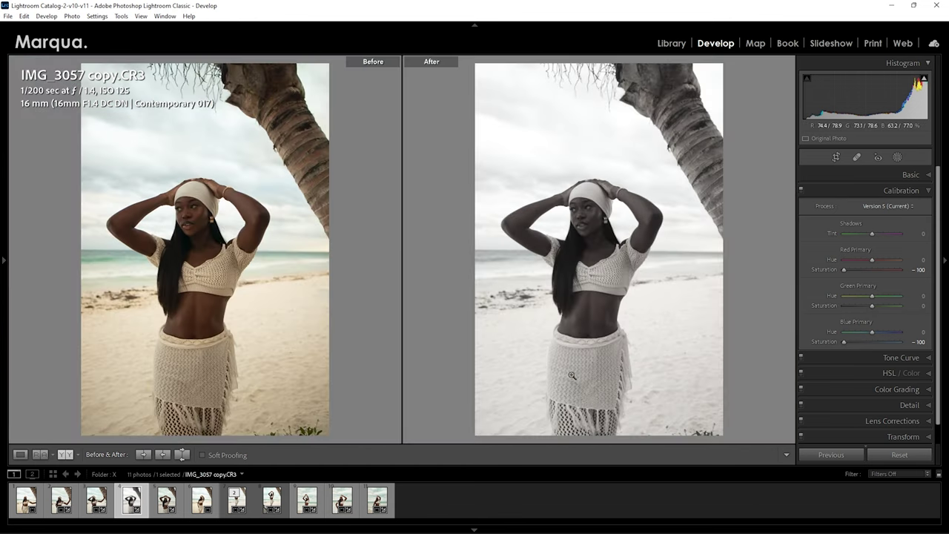
Step: Reset the Blue Primary and Red Primary saturation to 0, checking the skin tones in between
{"action": "double_click", "coordinate": [843, 342]}
{"action": "mouse_move", "coordinate": [645, 349]}
{"action": "left_mouse_down"}
{"action": "mouse_move", "coordinate": [601, 371]}
{"action": "mouse_move", "coordinate": [641, 349]}
{"action": "left_mouse_up"}
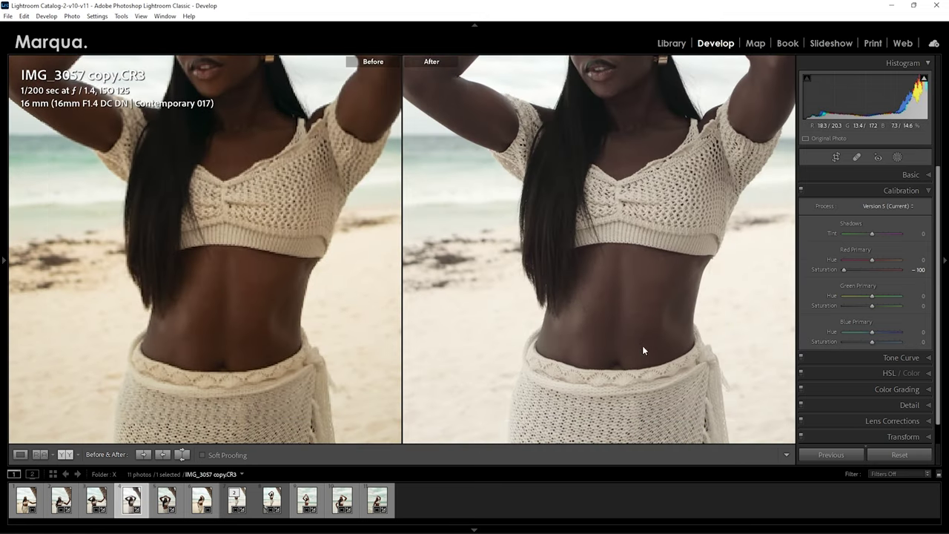
{"action": "left_click", "coordinate": [640, 303]}
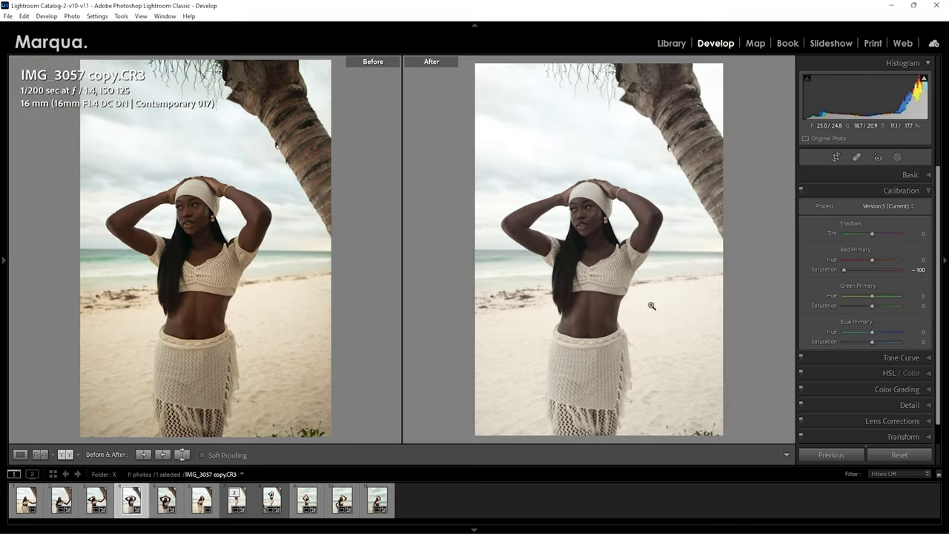
{"action": "double_click", "coordinate": [845, 269]}
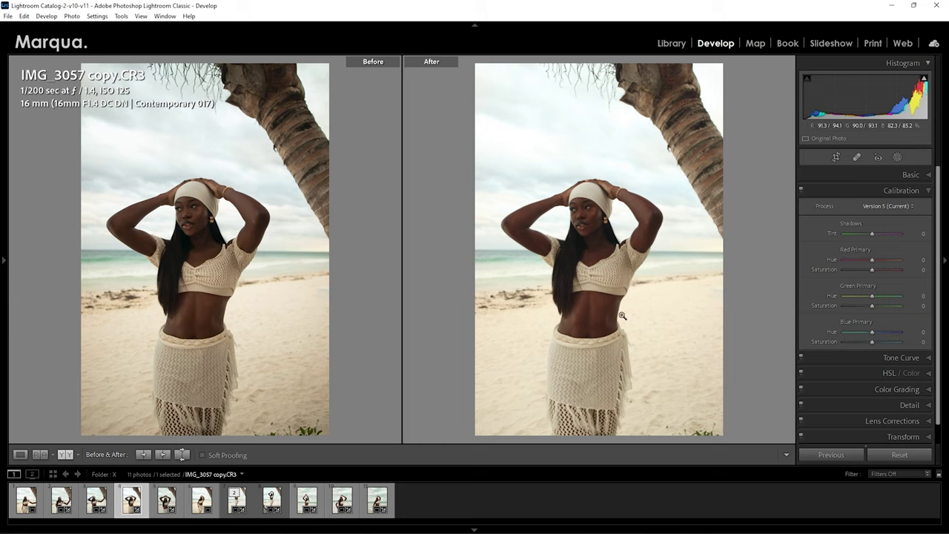
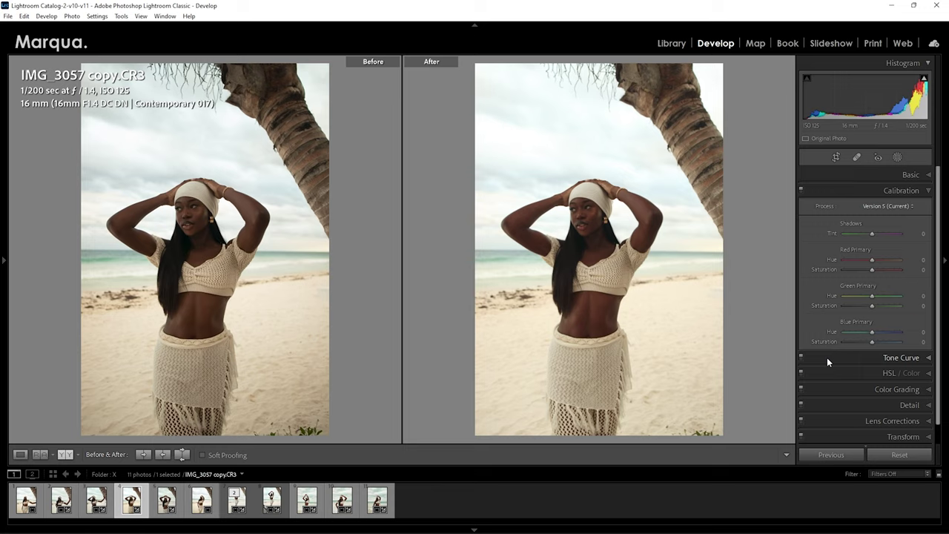
Step: Try a Green Primary saturation of -100, compare the skin tones with the original, and reset the value
{"action": "left_click", "coordinate": [842, 305]}
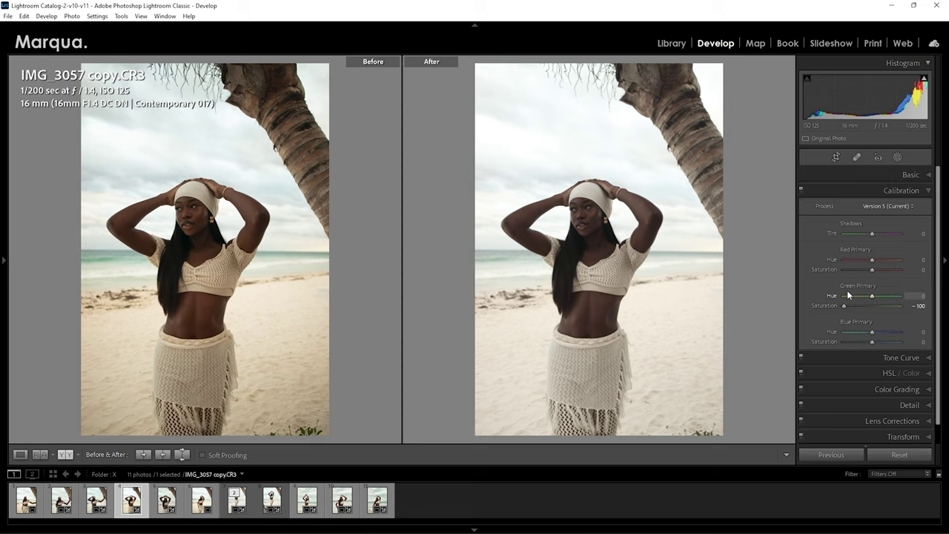
{"action": "left_click", "coordinate": [853, 191]}
{"action": "left_click", "coordinate": [604, 259]}
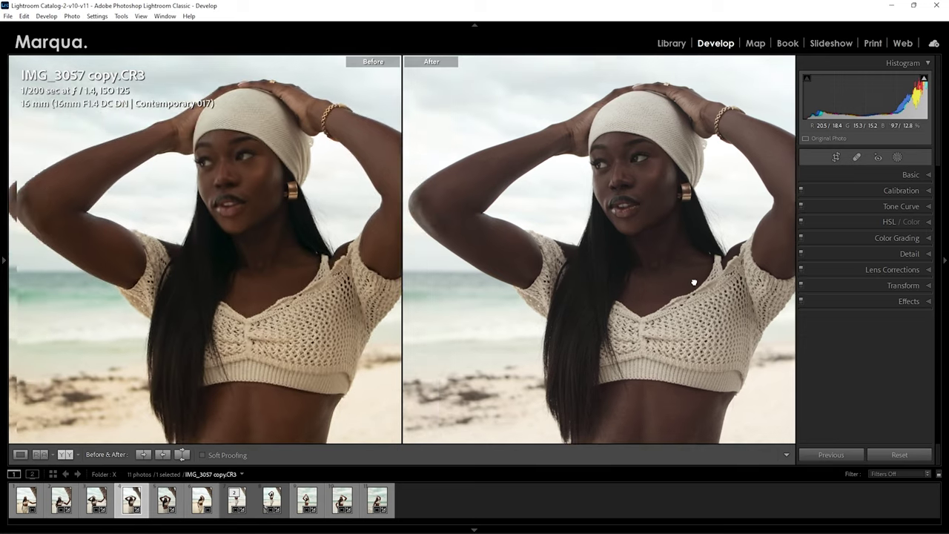
{"action": "left_click", "coordinate": [694, 277]}
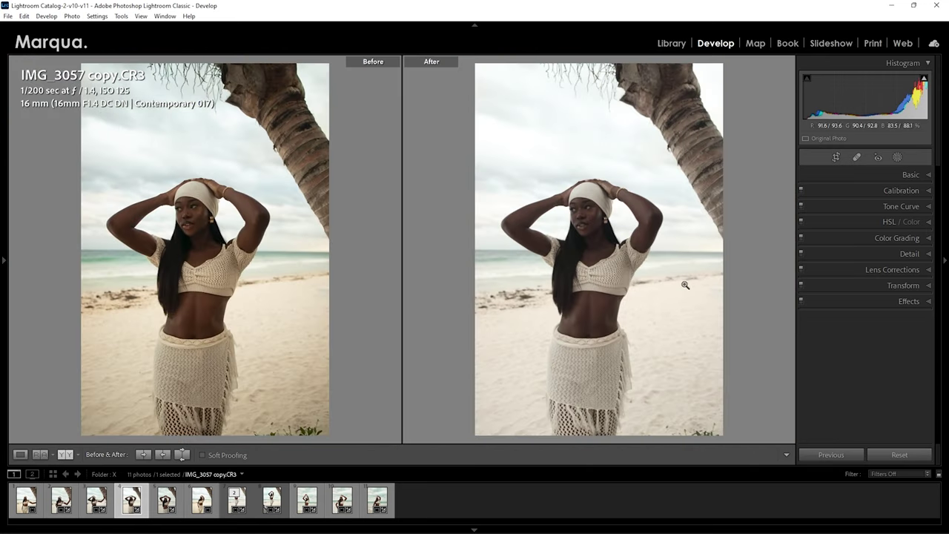
{"action": "left_click", "coordinate": [853, 189]}
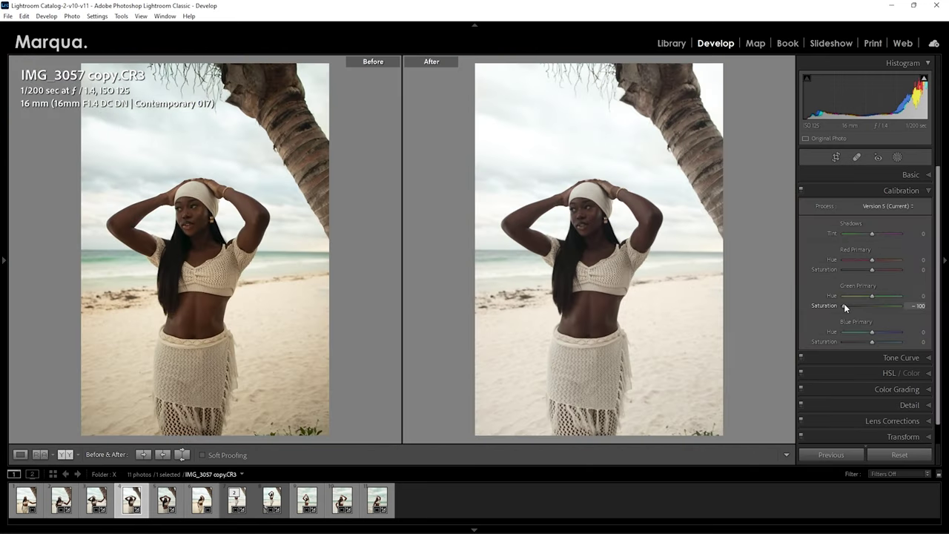
{"action": "left_click", "coordinate": [852, 190]}
Step: Reduce the photo's overall colour by setting Saturation to -14 and Vibrance to -7
{"action": "left_click", "coordinate": [859, 171]}
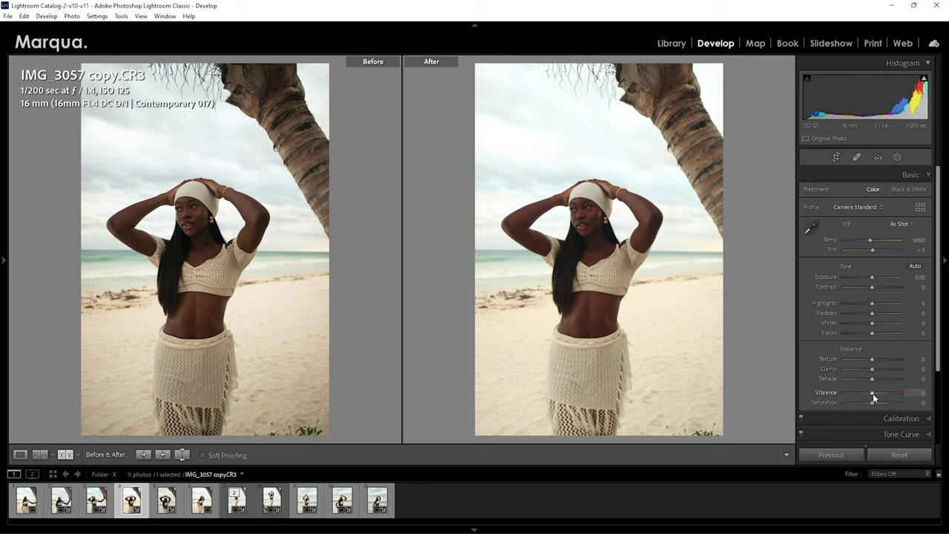
{"action": "left_click_drag", "start_coordinate": [872, 395], "coordinate": [870, 396]}
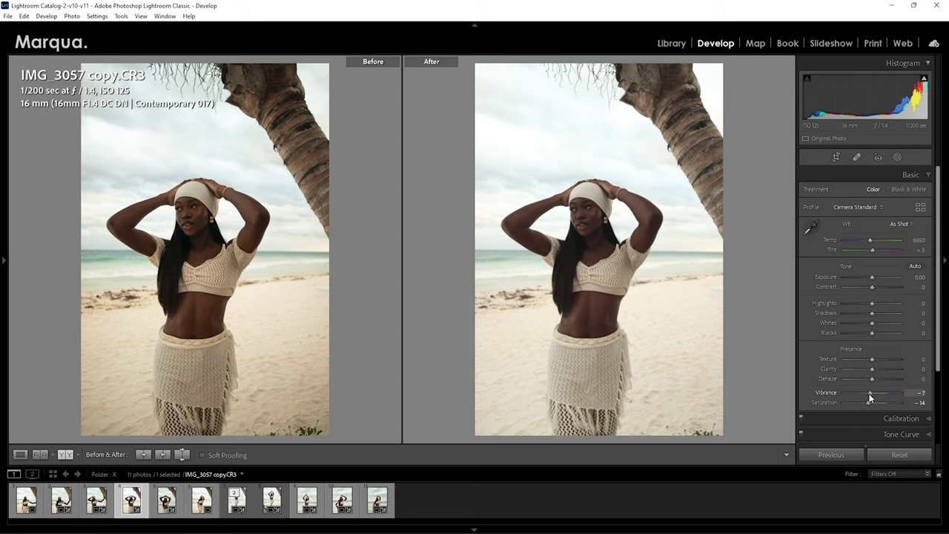
Step: Try Dehaze at +25 and +11 and Saturation at -25, and undo both changes
{"action": "left_click_drag", "start_coordinate": [871, 335], "coordinate": [868, 335]}
{"action": "double_click", "coordinate": [869, 334]}
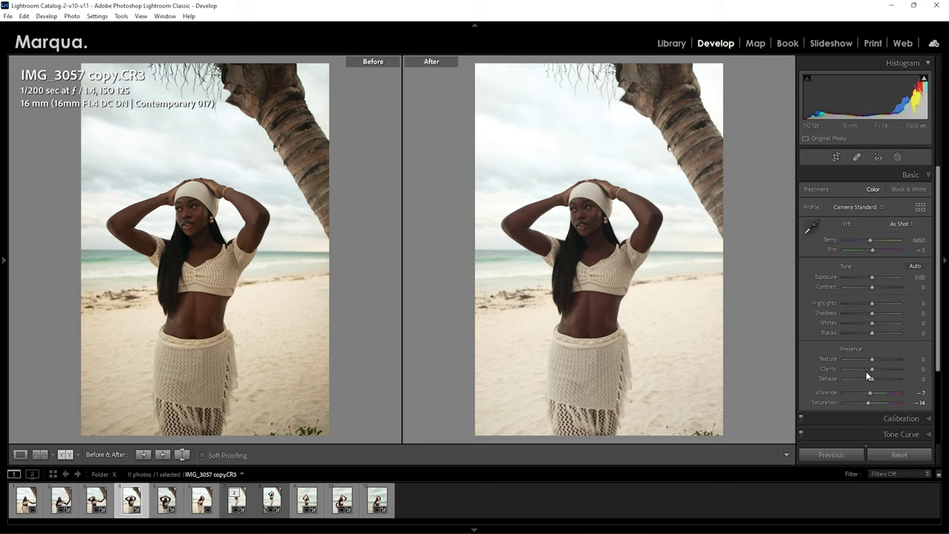
{"action": "left_click_drag", "start_coordinate": [874, 379], "coordinate": [879, 379]}
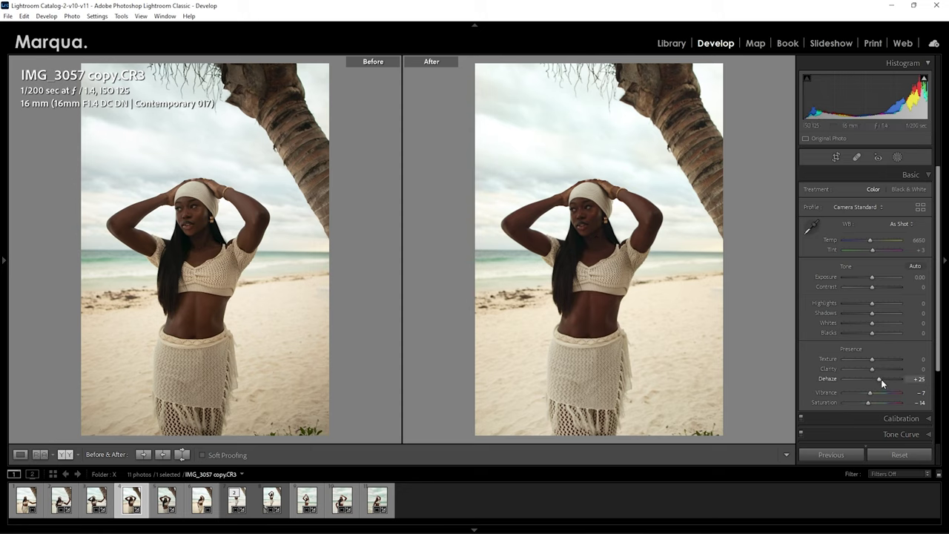
{"action": "left_click_drag", "start_coordinate": [879, 379], "coordinate": [875, 379]}
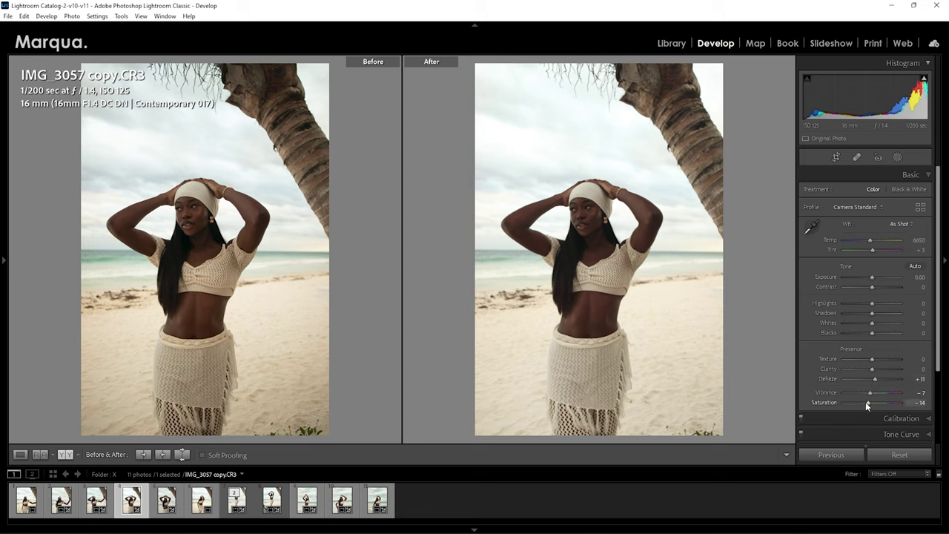
{"action": "double_click", "coordinate": [865, 403]}
{"action": "key", "text": "ctrl+z"}
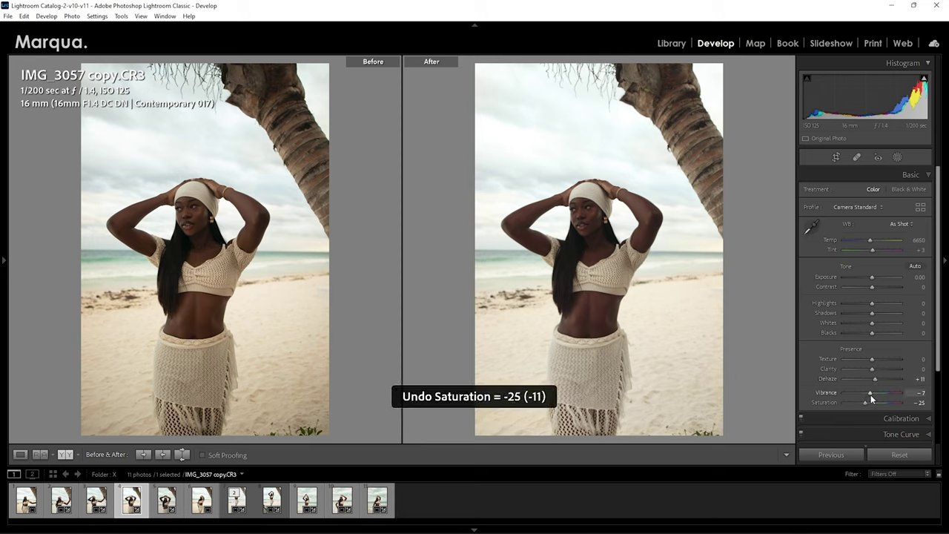
{"action": "key", "text": "ctrl+z"}
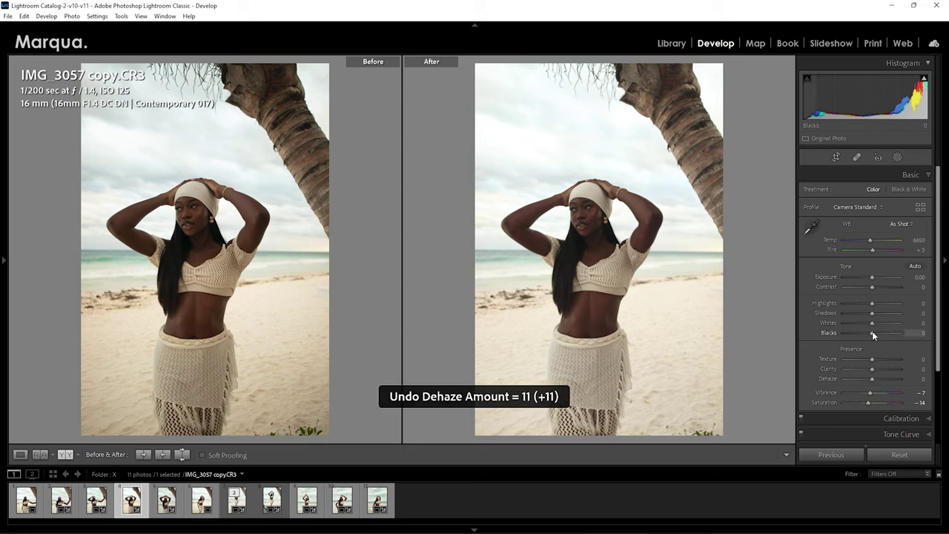
Step: Balance the photo's tones with Blacks -19, Whites -14, Shadows +16, Highlights -40, Contrast +5 and a slightly lower Exposure
{"action": "left_click_drag", "start_coordinate": [871, 333], "coordinate": [866, 334]}
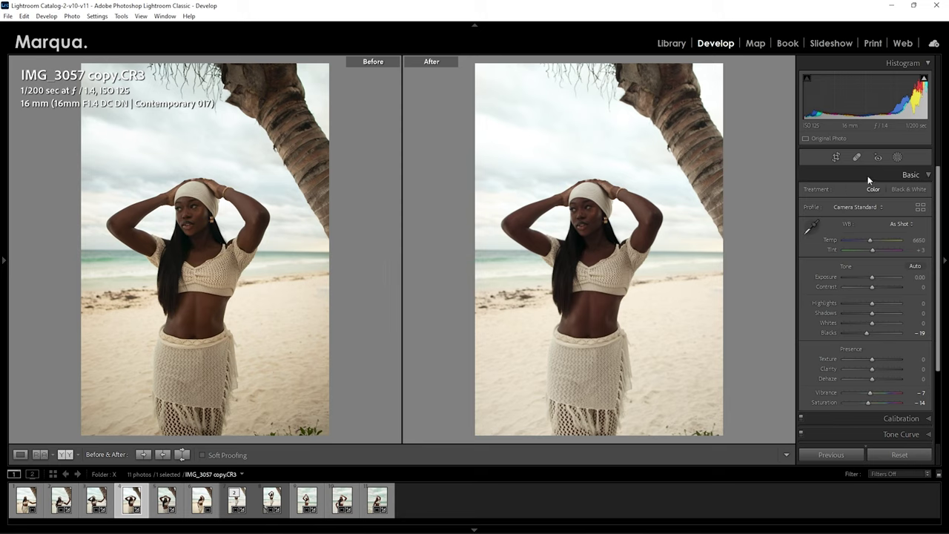
{"action": "mouse_move", "coordinate": [873, 316]}
{"action": "left_mouse_down"}
{"action": "mouse_move", "coordinate": [861, 304]}
{"action": "mouse_move", "coordinate": [872, 324]}
{"action": "mouse_move", "coordinate": [854, 324]}
{"action": "mouse_move", "coordinate": [869, 327]}
{"action": "left_mouse_up"}
{"action": "left_click_drag", "start_coordinate": [872, 288], "coordinate": [909, 277]}
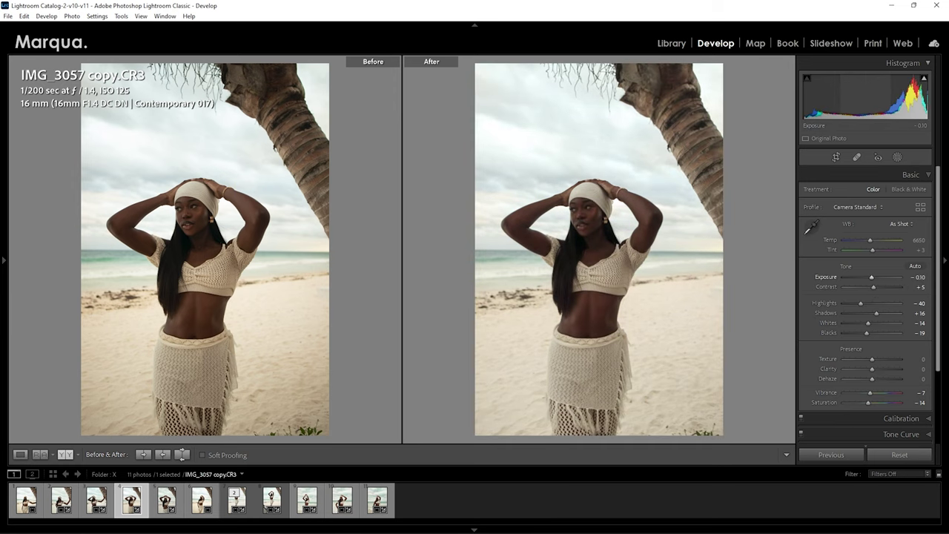
{"action": "left_click", "coordinate": [853, 174]}
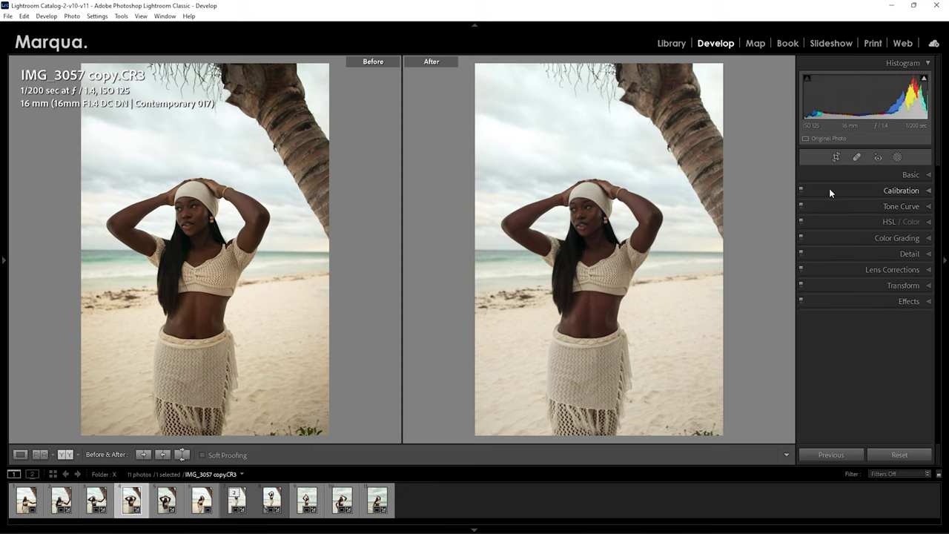
Step: Set the Green Primary calibration to Hue -5 and Saturation -4, and check the skin tones up close
{"action": "left_click", "coordinate": [849, 192]}
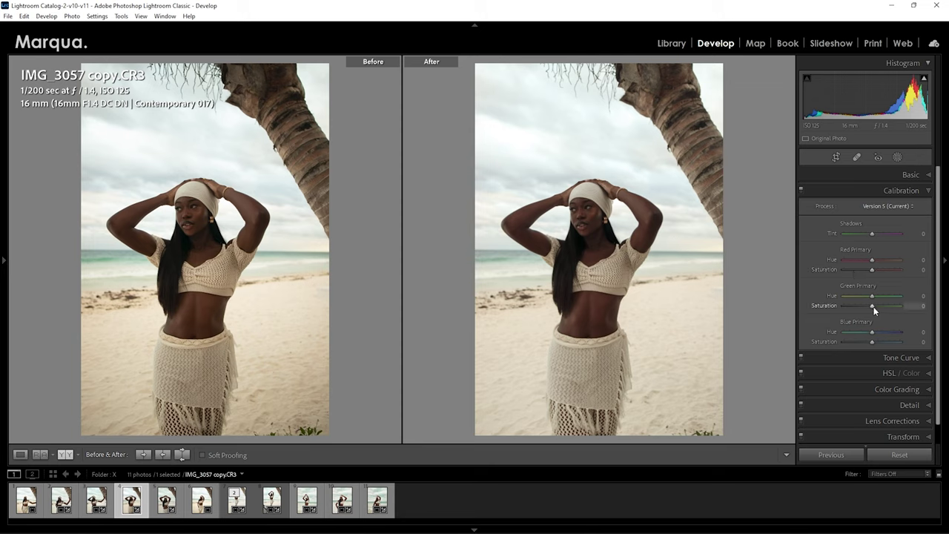
{"action": "mouse_move", "coordinate": [873, 306]}
{"action": "left_mouse_down"}
{"action": "mouse_move", "coordinate": [821, 311]}
{"action": "mouse_move", "coordinate": [870, 306]}
{"action": "left_mouse_up"}
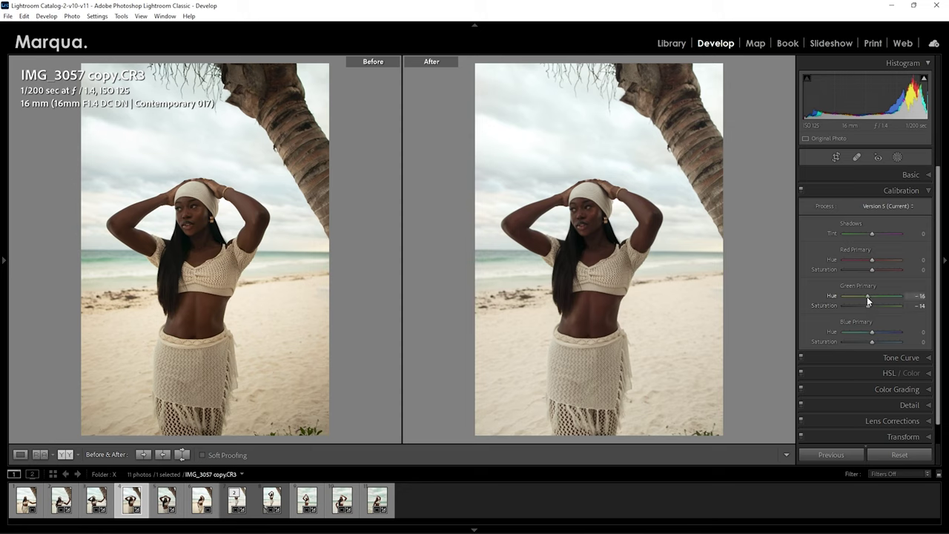
{"action": "left_click_drag", "start_coordinate": [868, 297], "coordinate": [869, 297]}
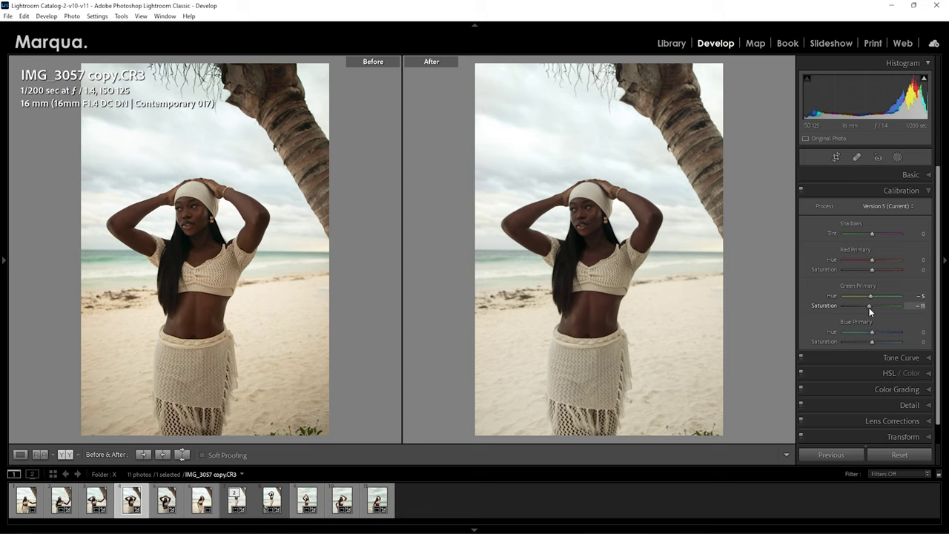
{"action": "left_click_drag", "start_coordinate": [869, 307], "coordinate": [871, 307]}
{"action": "left_click", "coordinate": [592, 230]}
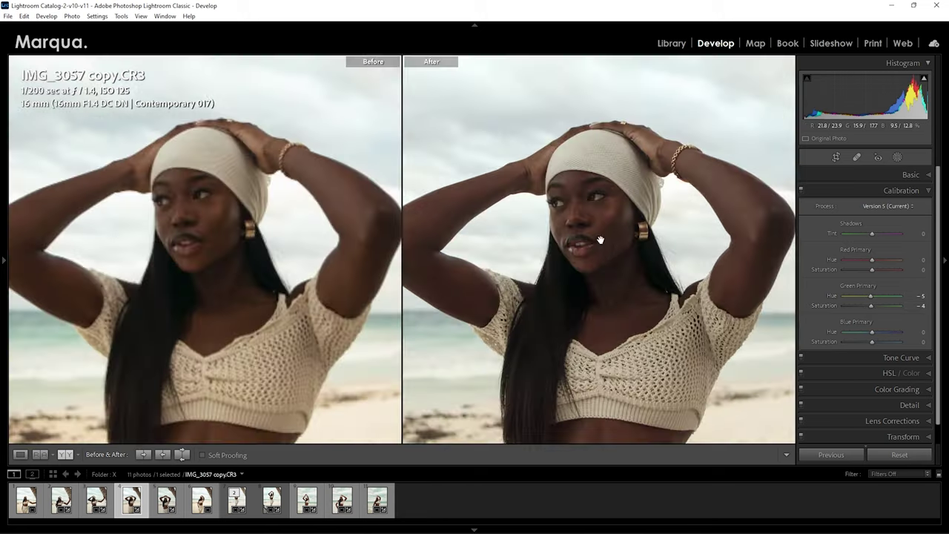
{"action": "left_click", "coordinate": [625, 269]}
{"action": "left_click", "coordinate": [858, 190]}
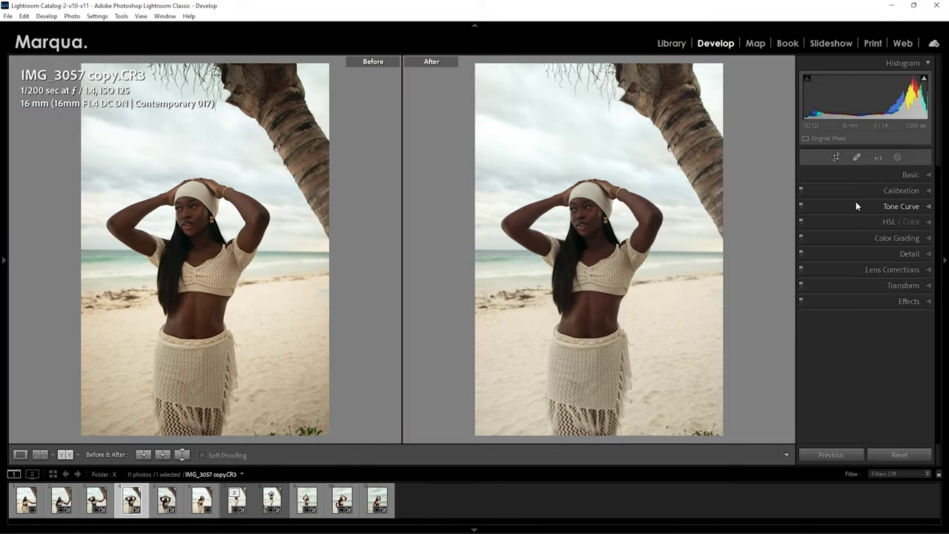
Step: Lift the RGB point curve's midtones to about 135 at input 129, anchor its shadows at about 63, and compare the effect
{"action": "left_click", "coordinate": [849, 207]}
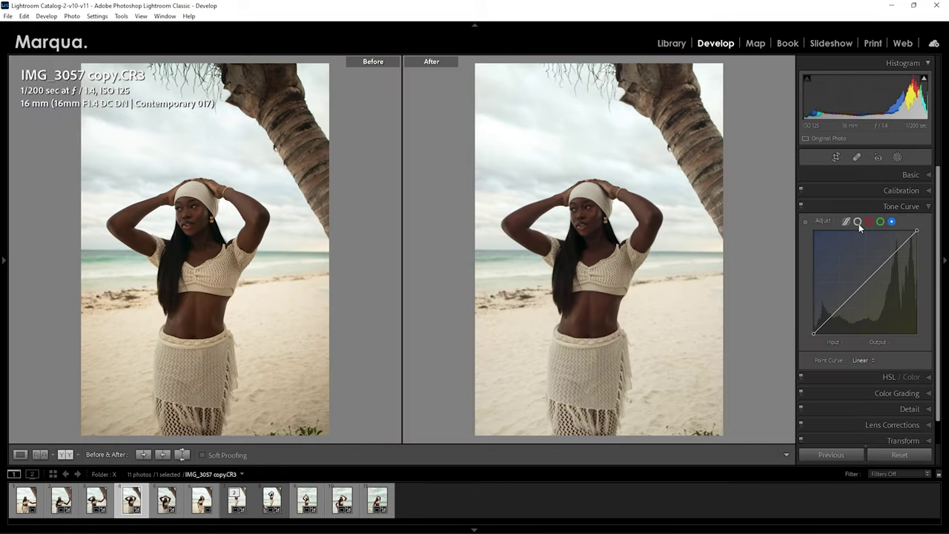
{"action": "left_click", "coordinate": [865, 280]}
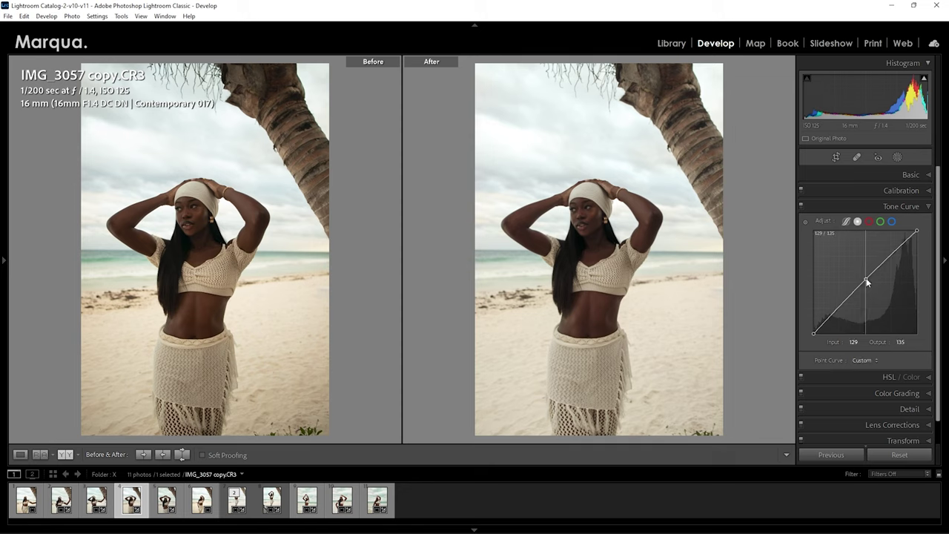
{"action": "left_click", "coordinate": [840, 309]}
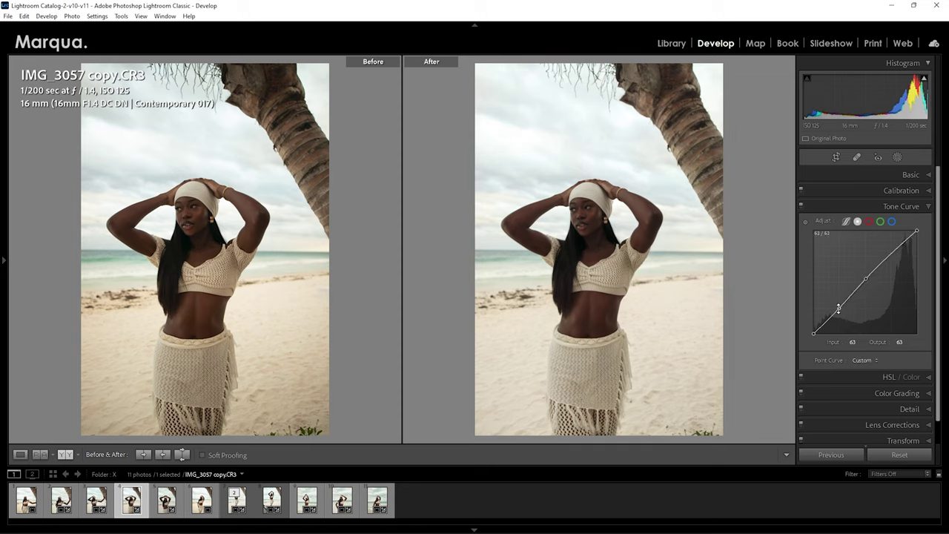
{"action": "left_click", "coordinate": [801, 206]}
{"action": "left_click", "coordinate": [801, 206]}
{"action": "left_click", "coordinate": [823, 206]}
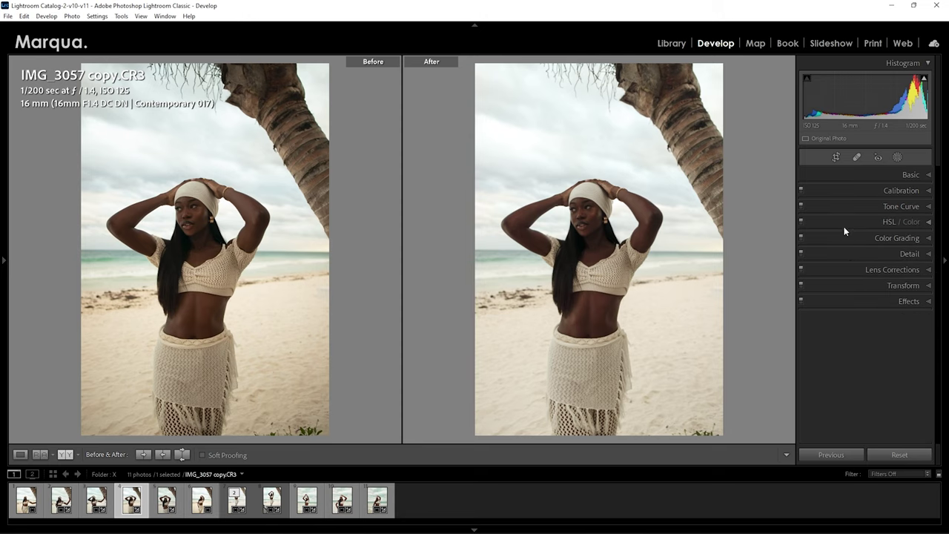
Step: Try lowering the sand's saturation with the Target Adjustment tool, and reset the Yellow and Orange saturation to 0
{"action": "left_click", "coordinate": [844, 224]}
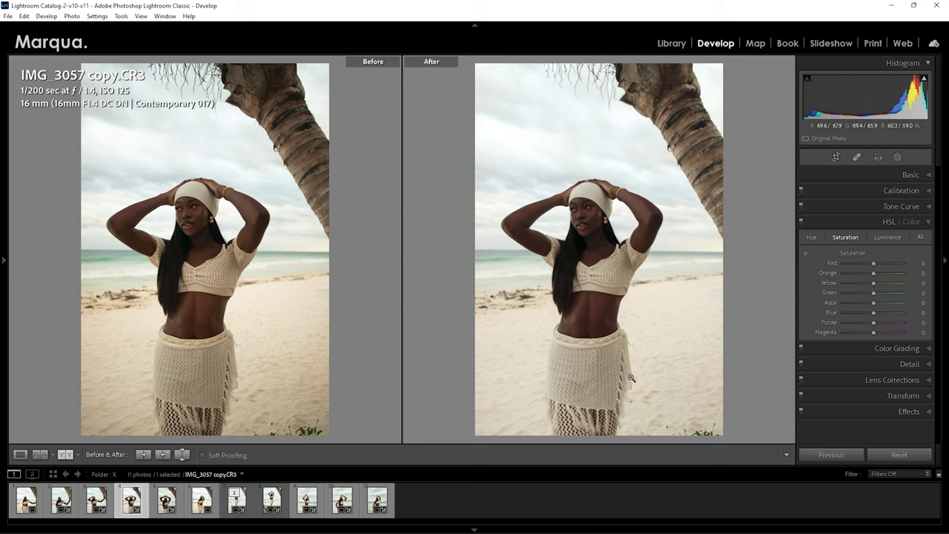
{"action": "left_click", "coordinate": [805, 255]}
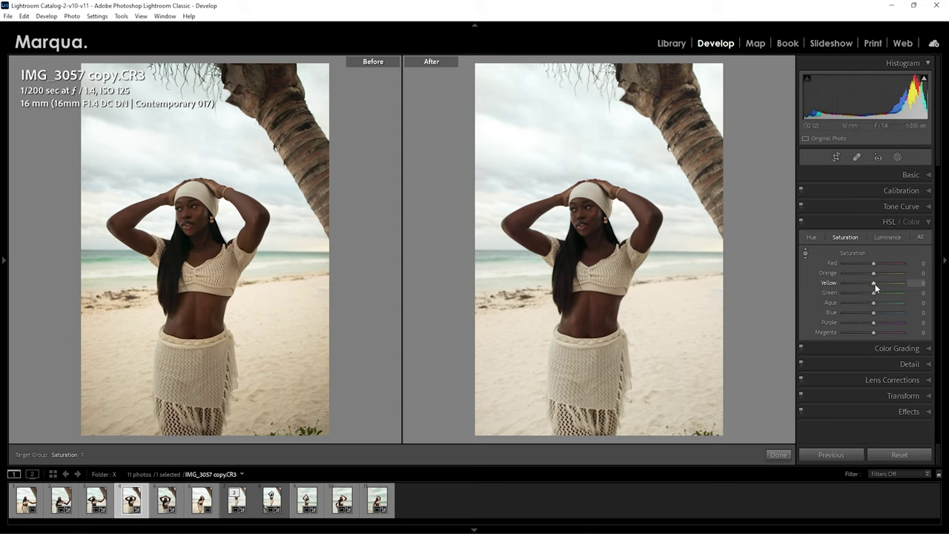
{"action": "mouse_move", "coordinate": [675, 346]}
{"action": "left_mouse_down"}
{"action": "mouse_move", "coordinate": [675, 379]}
{"action": "mouse_move", "coordinate": [675, 362]}
{"action": "left_mouse_up"}
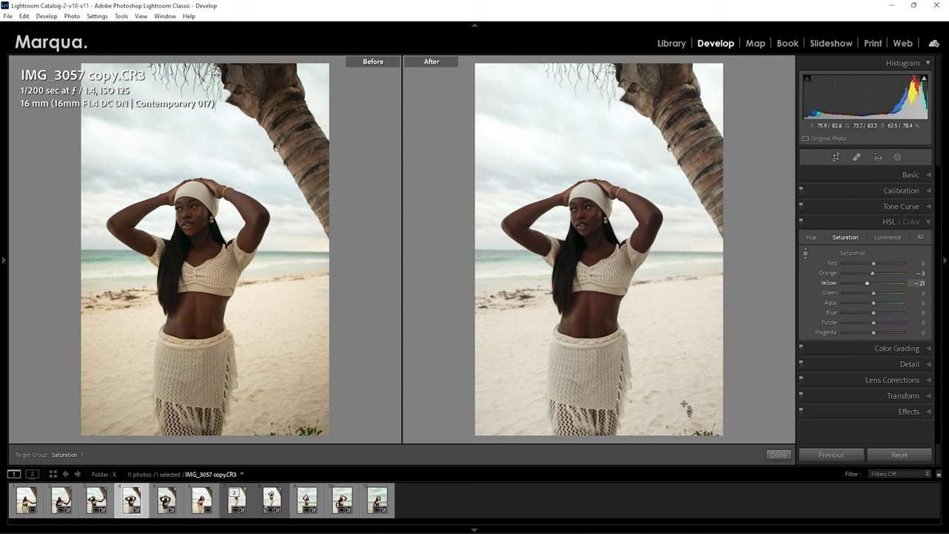
{"action": "double_click", "coordinate": [868, 282]}
{"action": "double_click", "coordinate": [872, 273]}
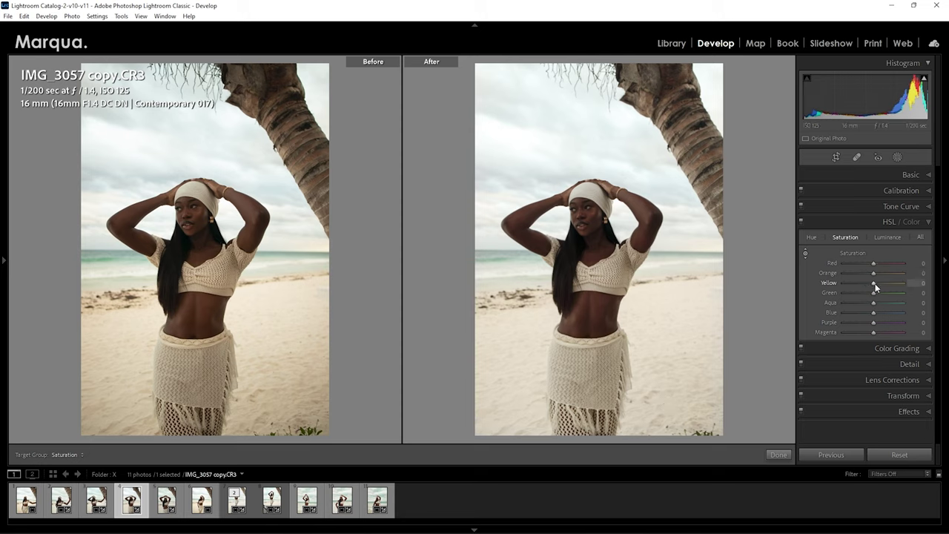
{"action": "left_click", "coordinate": [805, 252]}
Step: Reduce the HSL saturation to -40 for Yellow and -25 for Orange, testing Yellow at -100 first
{"action": "left_click_drag", "start_coordinate": [874, 285], "coordinate": [826, 283]}
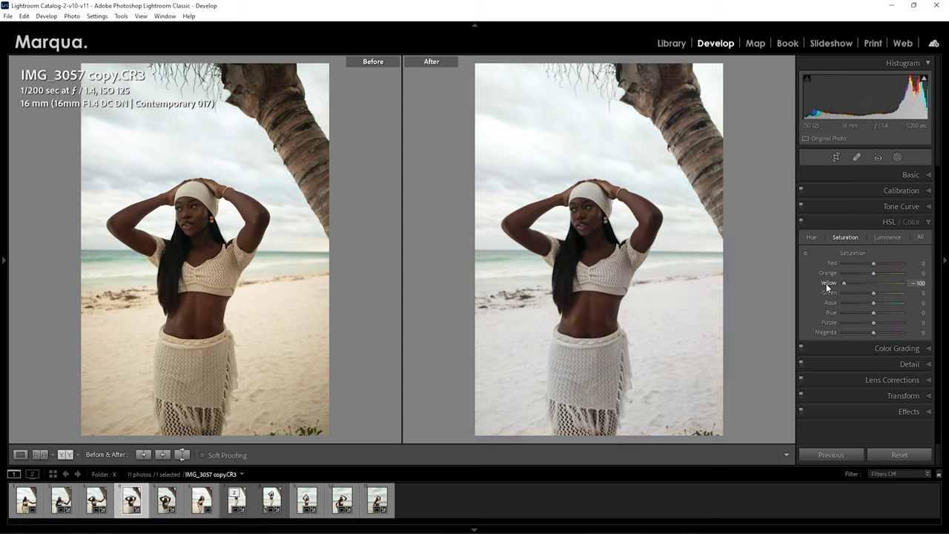
{"action": "left_click_drag", "start_coordinate": [826, 283], "coordinate": [862, 289]}
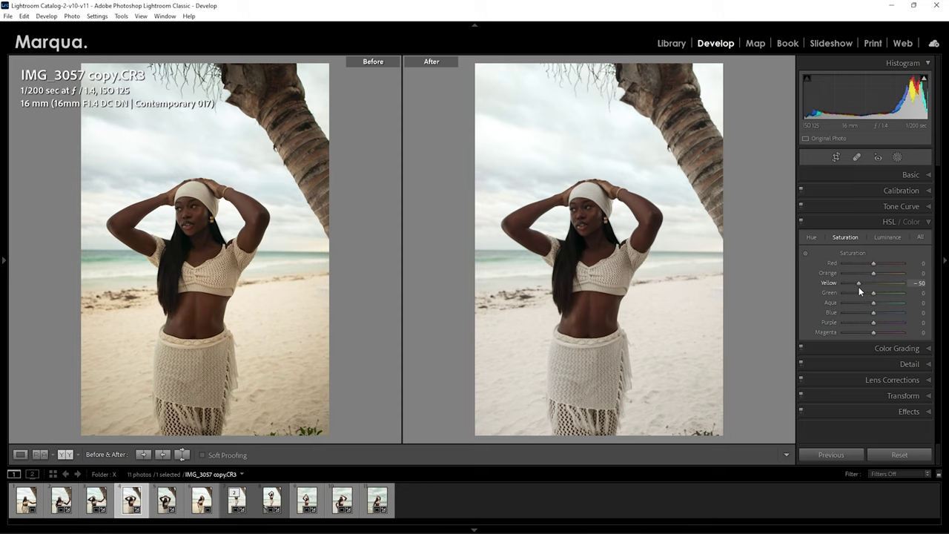
{"action": "left_click_drag", "start_coordinate": [861, 286], "coordinate": [856, 286]}
{"action": "left_click_drag", "start_coordinate": [854, 286], "coordinate": [865, 274]}
Step: Darken the skin by setting the HSL Orange luminance to -50
{"action": "left_click", "coordinate": [886, 237]}
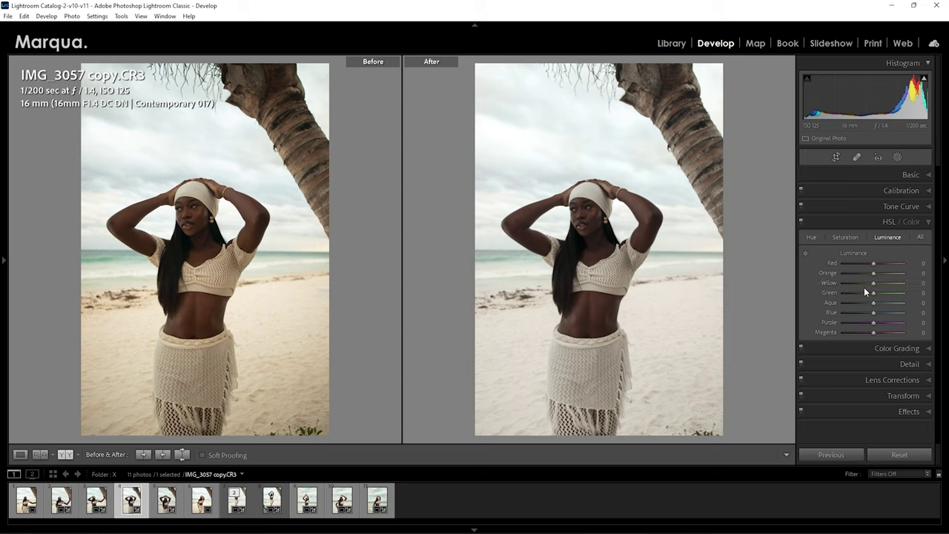
{"action": "left_click_drag", "start_coordinate": [872, 275], "coordinate": [857, 274]}
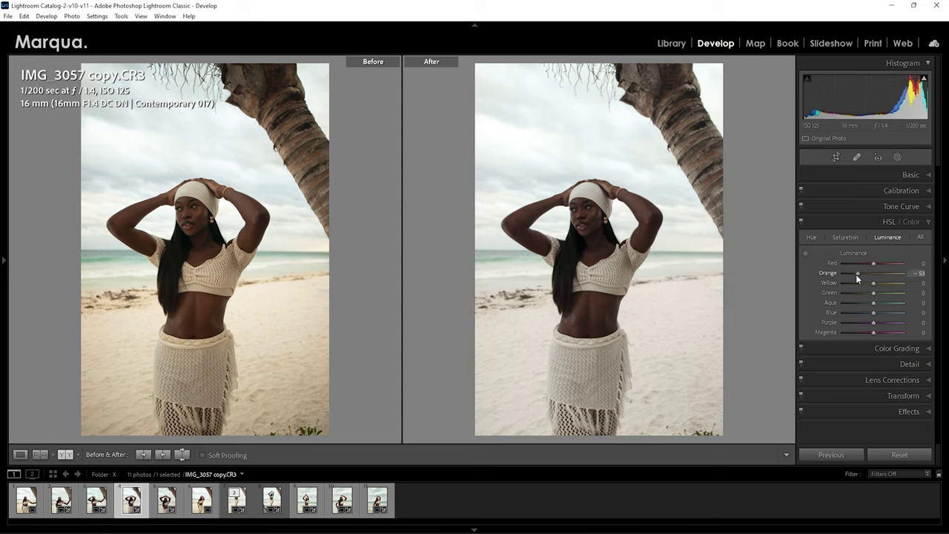
{"action": "left_click_drag", "start_coordinate": [857, 275], "coordinate": [858, 275]}
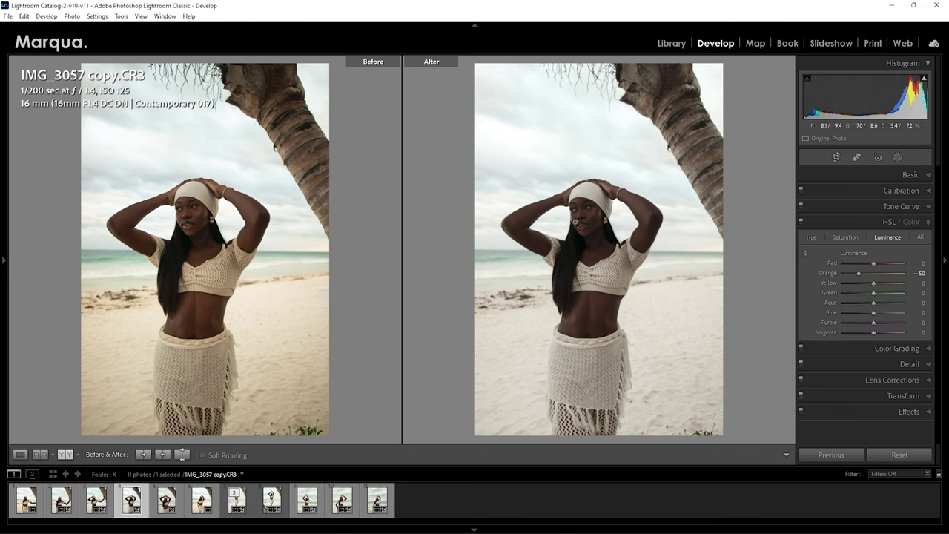
Step: Compare the skin tones up close, try resetting the Orange saturation to 0, and undo the reset
{"action": "left_click", "coordinate": [760, 346]}
{"action": "left_click", "coordinate": [843, 237]}
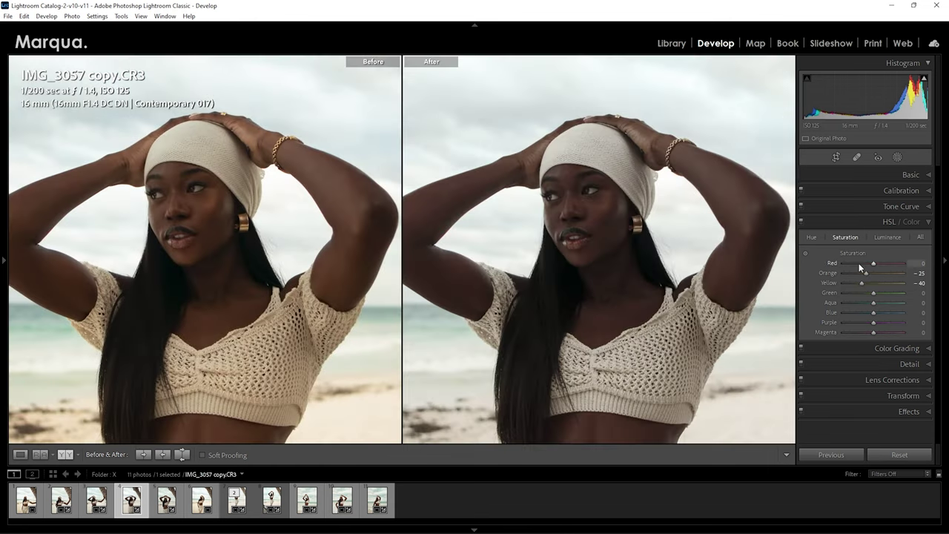
{"action": "left_click", "coordinate": [571, 259]}
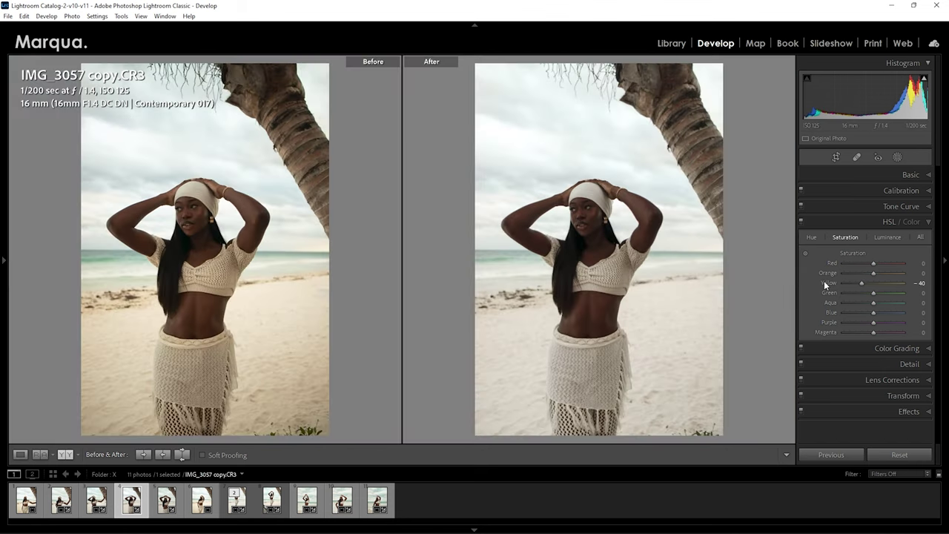
{"action": "key", "text": "ctrl+z"}
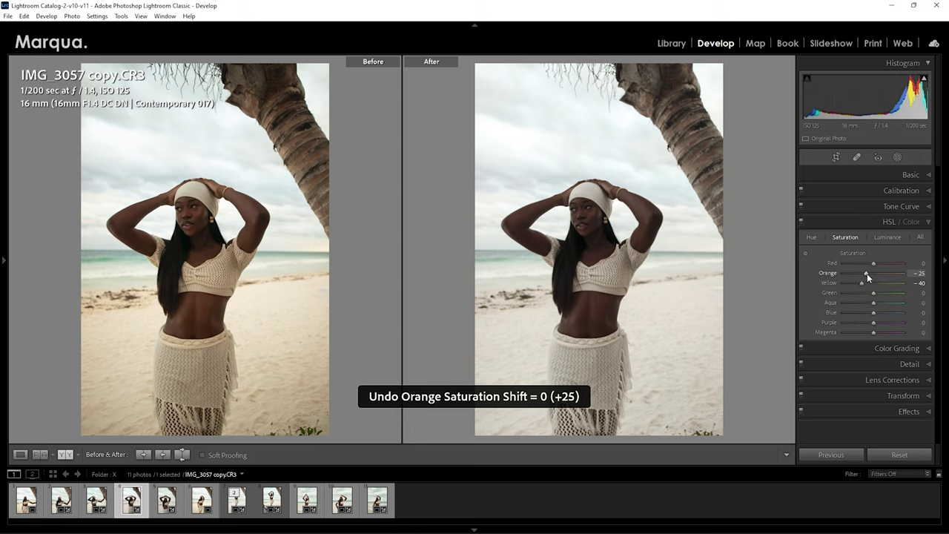
Step: Set the HSL luminance to +28 for Yellow and -50 for Red, and try a slight Red hue adjustment
{"action": "left_click", "coordinate": [881, 236]}
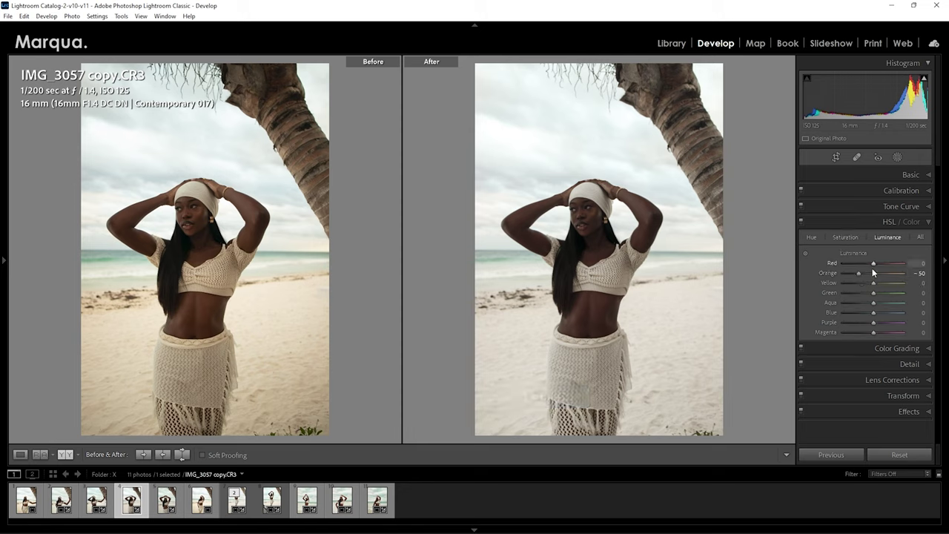
{"action": "left_click_drag", "start_coordinate": [874, 283], "coordinate": [858, 261]}
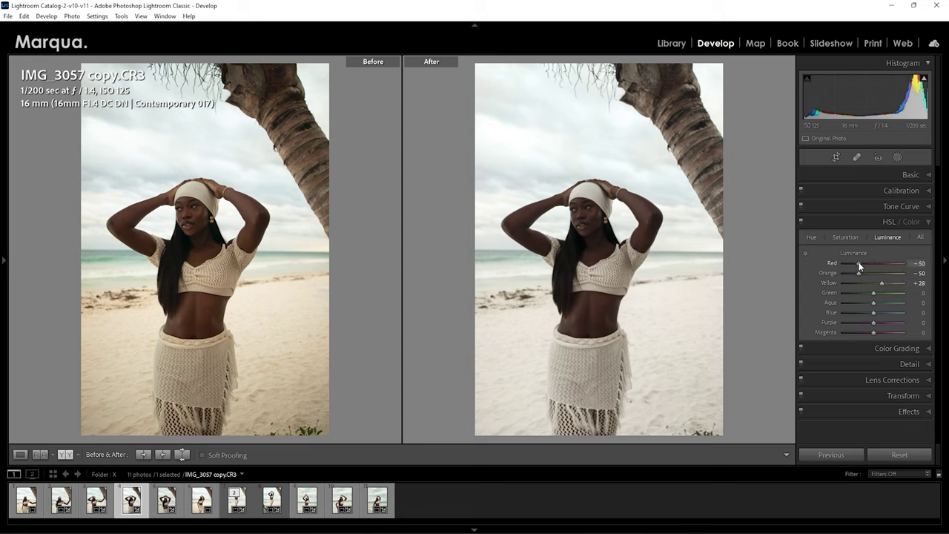
{"action": "left_click", "coordinate": [812, 237]}
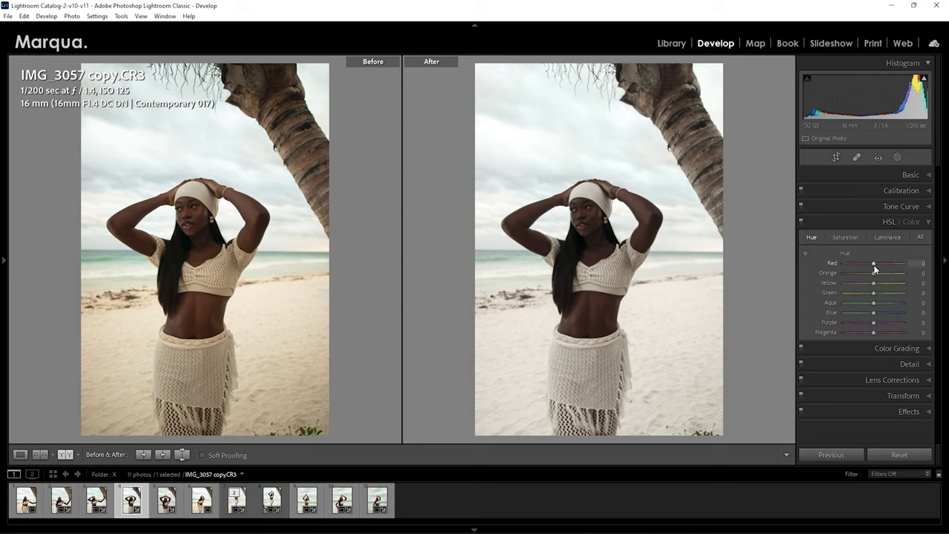
{"action": "left_click_drag", "start_coordinate": [872, 262], "coordinate": [874, 262]}
{"action": "left_click", "coordinate": [845, 225]}
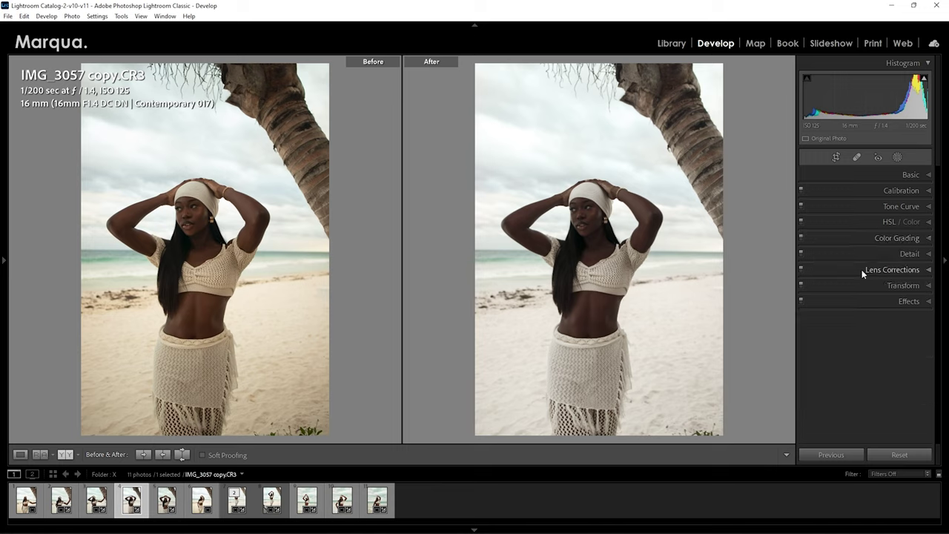
Step: Set the color grading hue to 216 for the shadows and 222 for the highlights
{"action": "left_click", "coordinate": [836, 239]}
{"action": "left_click_drag", "start_coordinate": [939, 284], "coordinate": [938, 304]}
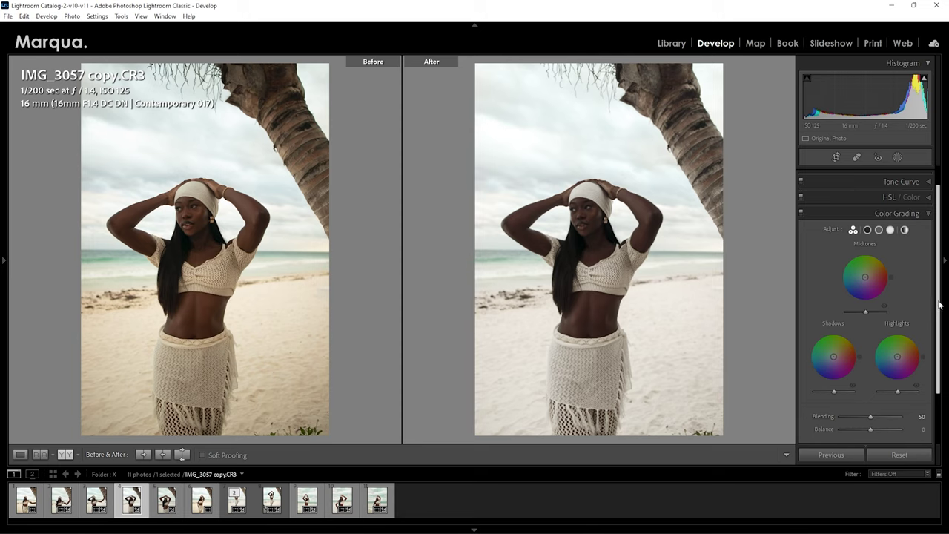
{"action": "left_click_drag", "start_coordinate": [940, 304], "coordinate": [939, 313]}
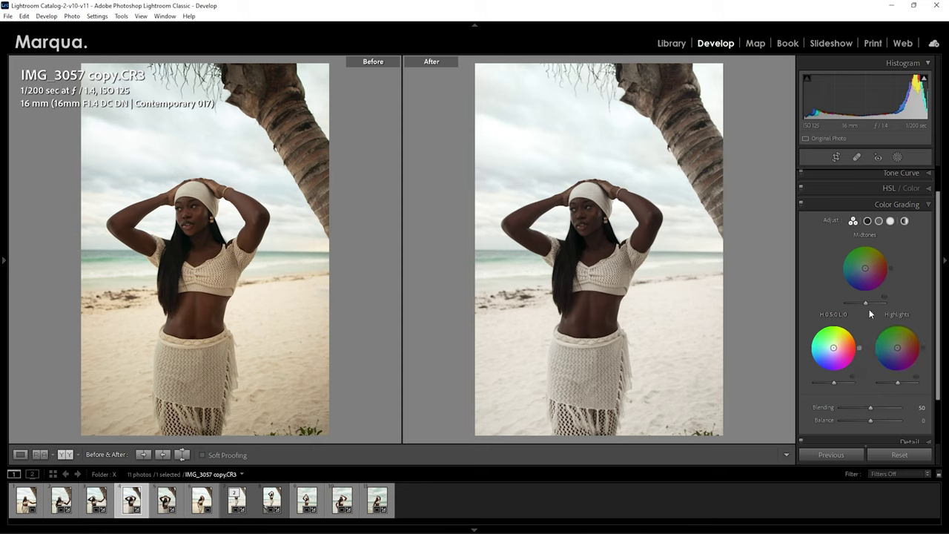
{"action": "left_click", "coordinate": [867, 221]}
{"action": "left_click_drag", "start_coordinate": [910, 290], "coordinate": [827, 317]}
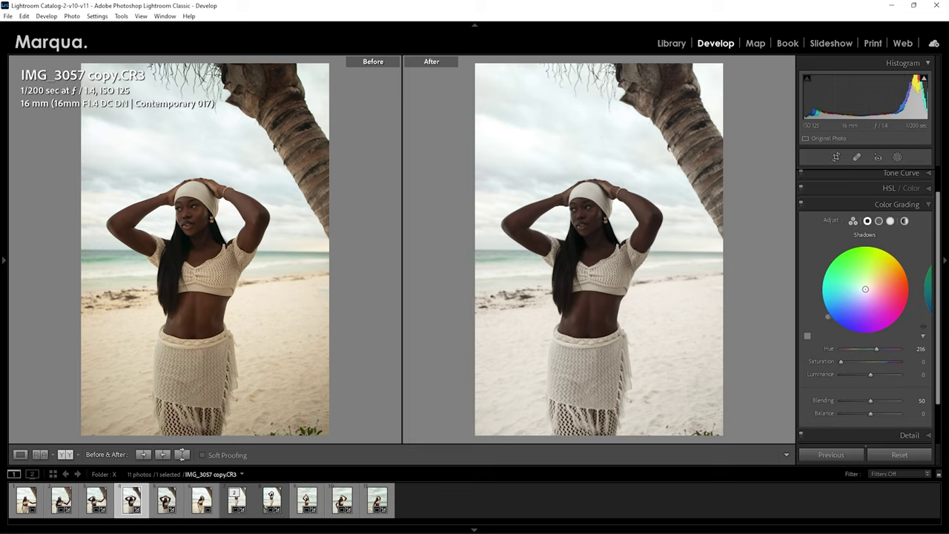
{"action": "left_click", "coordinate": [890, 220]}
{"action": "left_click_drag", "start_coordinate": [827, 316], "coordinate": [830, 320]}
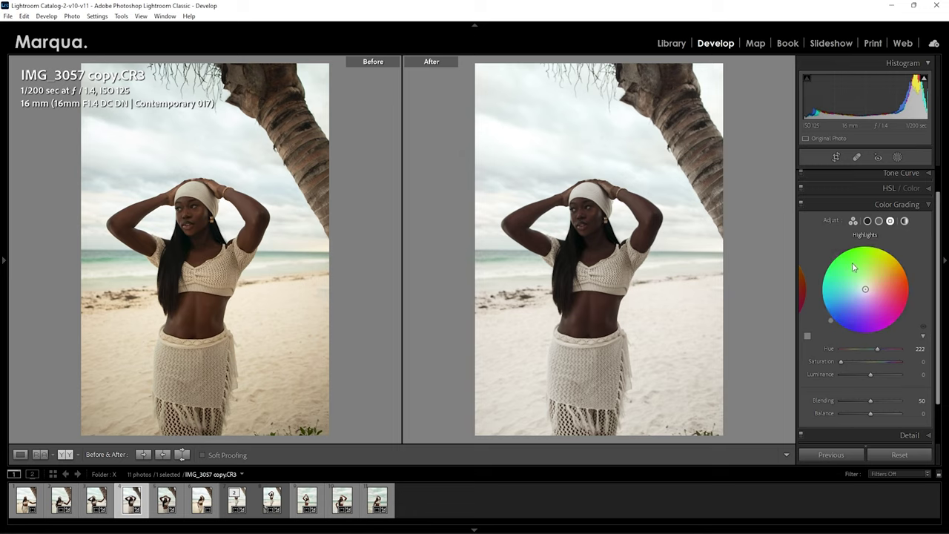
Step: Set the color grading saturation to 3 for the shadows and 5 for the highlights, comparing the photo with and without the grading
{"action": "left_click", "coordinate": [867, 221]}
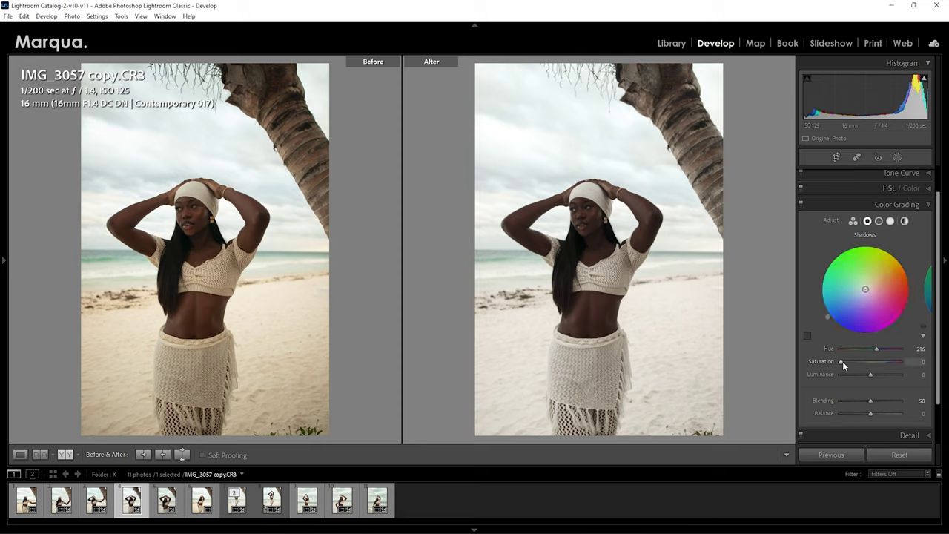
{"action": "left_click_drag", "start_coordinate": [841, 361], "coordinate": [842, 362]}
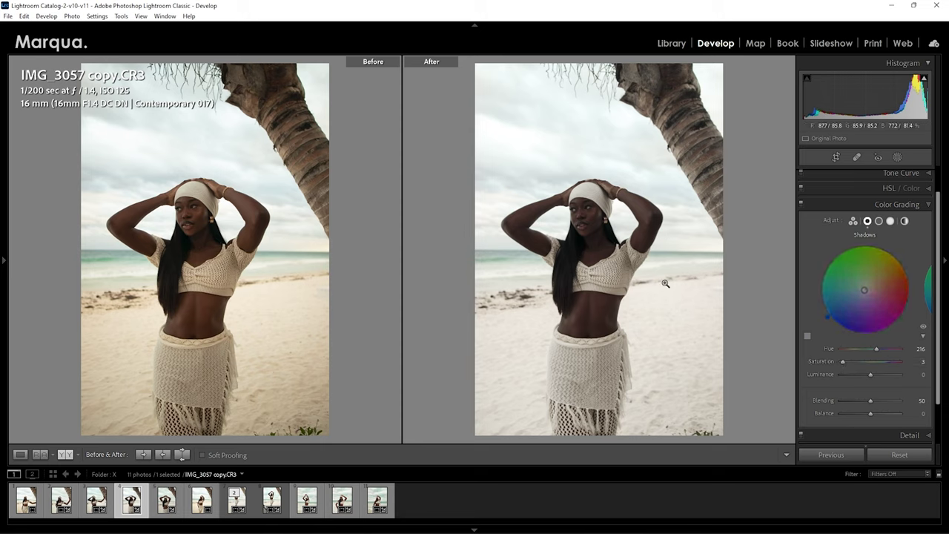
{"action": "left_click_drag", "start_coordinate": [602, 215], "coordinate": [636, 310]}
{"action": "left_click", "coordinate": [891, 221]}
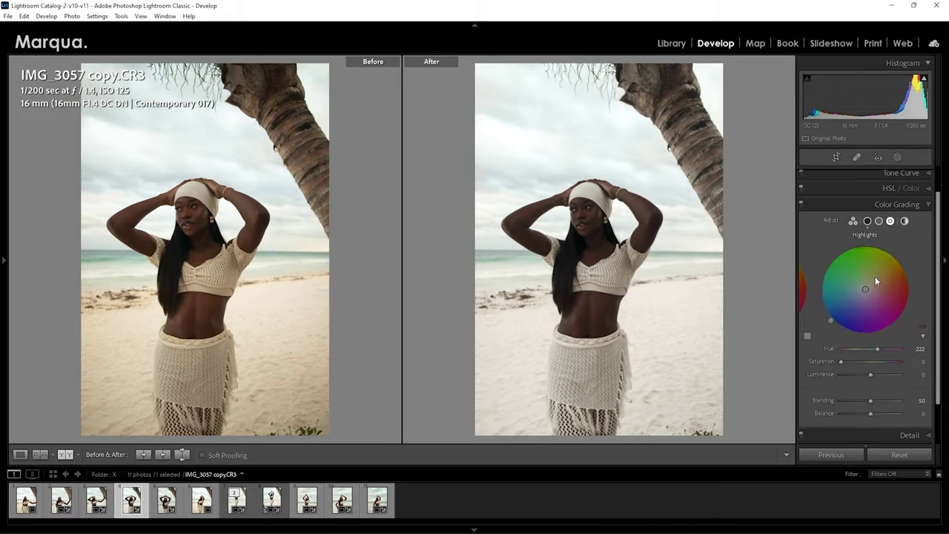
{"action": "left_click_drag", "start_coordinate": [843, 361], "coordinate": [845, 363]}
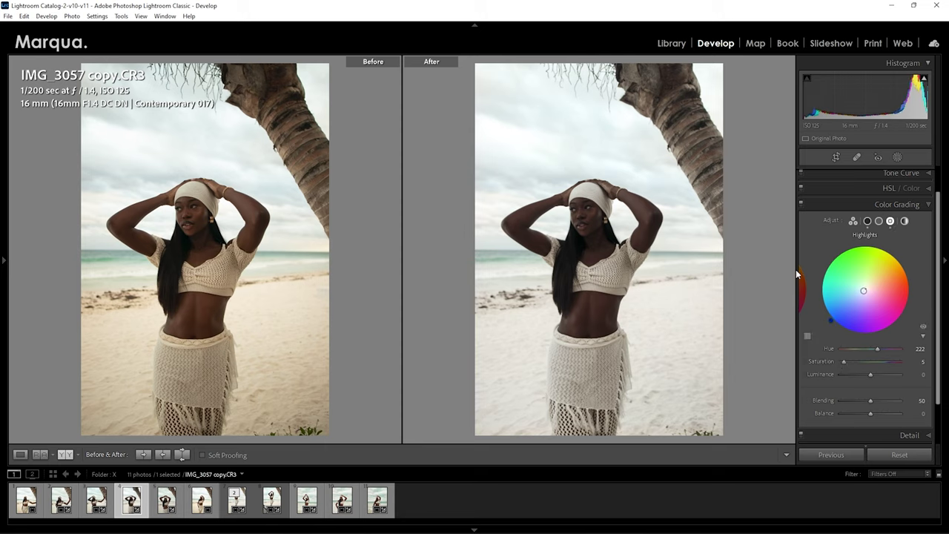
{"action": "left_click", "coordinate": [800, 203]}
{"action": "left_click", "coordinate": [801, 203]}
{"action": "left_click", "coordinate": [801, 203]}
{"action": "left_click", "coordinate": [800, 203]}
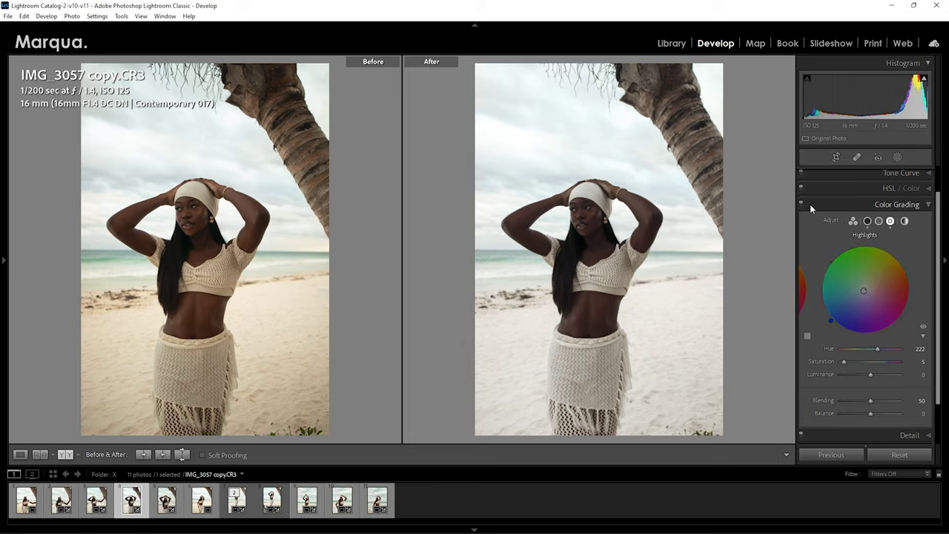
Step: Warm the midtones in color grading with hue 40, saturation 8 and luminance +3
{"action": "left_click", "coordinate": [879, 221]}
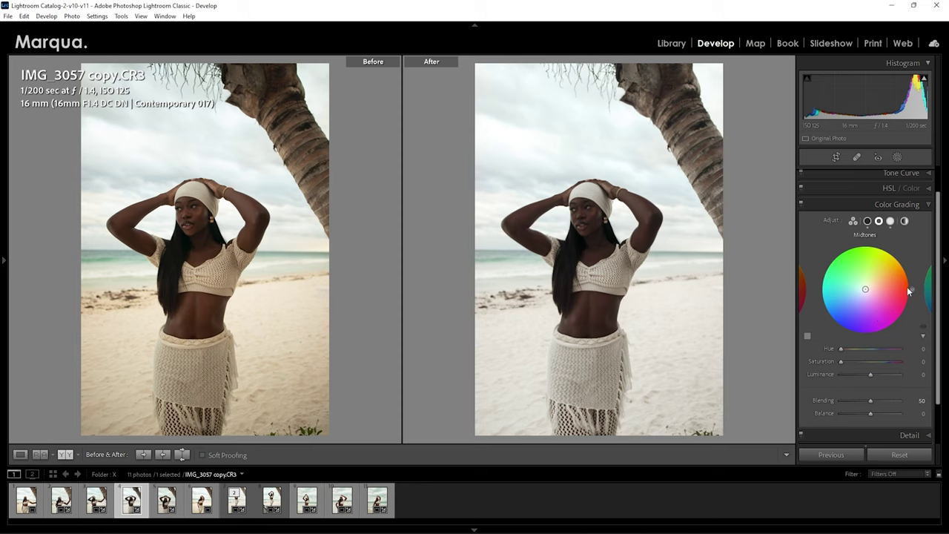
{"action": "left_click_drag", "start_coordinate": [911, 289], "coordinate": [900, 260]}
{"action": "mouse_move", "coordinate": [841, 361]}
{"action": "left_mouse_down"}
{"action": "mouse_move", "coordinate": [872, 376]}
{"action": "mouse_move", "coordinate": [861, 381]}
{"action": "mouse_move", "coordinate": [881, 382]}
{"action": "mouse_move", "coordinate": [859, 381]}
{"action": "mouse_move", "coordinate": [873, 382]}
{"action": "left_mouse_up"}
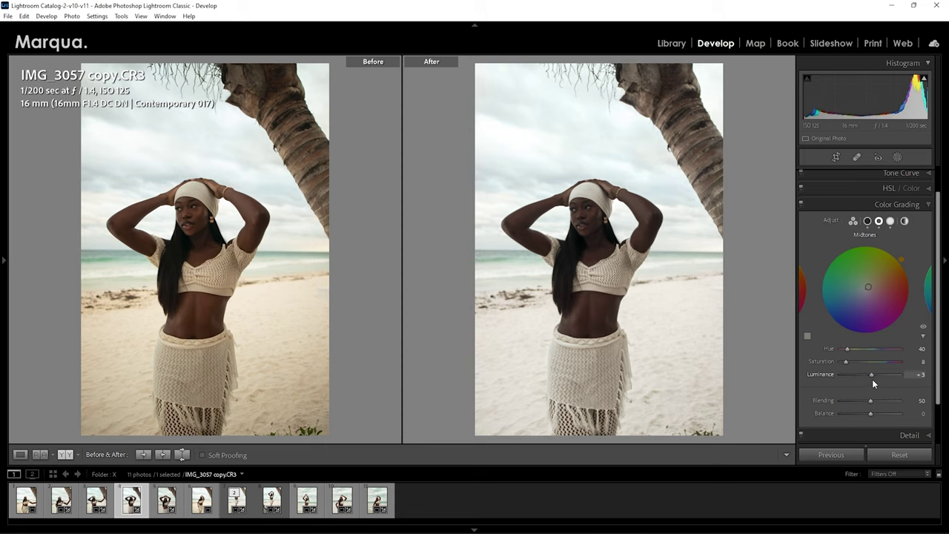
{"action": "left_click", "coordinate": [826, 203]}
Step: Straighten the photo with a crop angle of -0.71
{"action": "left_click", "coordinate": [848, 172]}
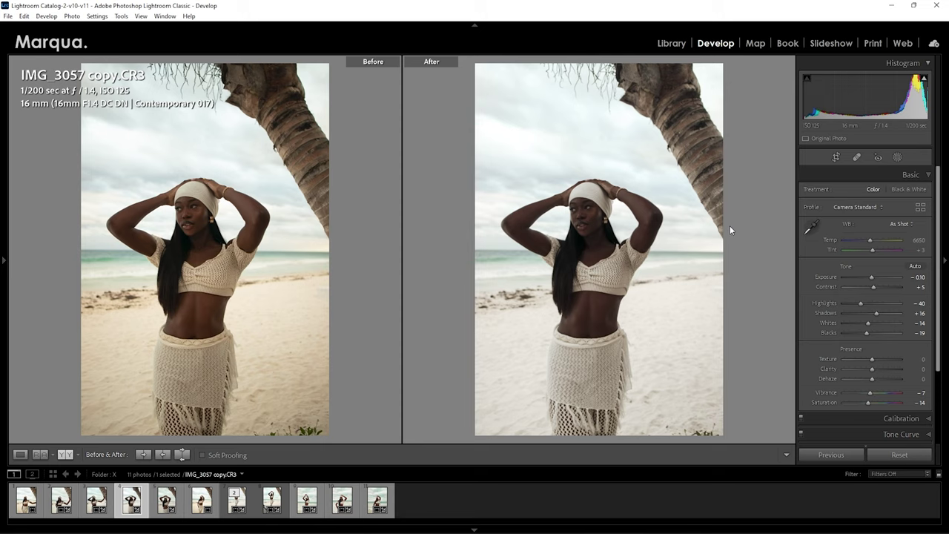
{"action": "left_click", "coordinate": [831, 157]}
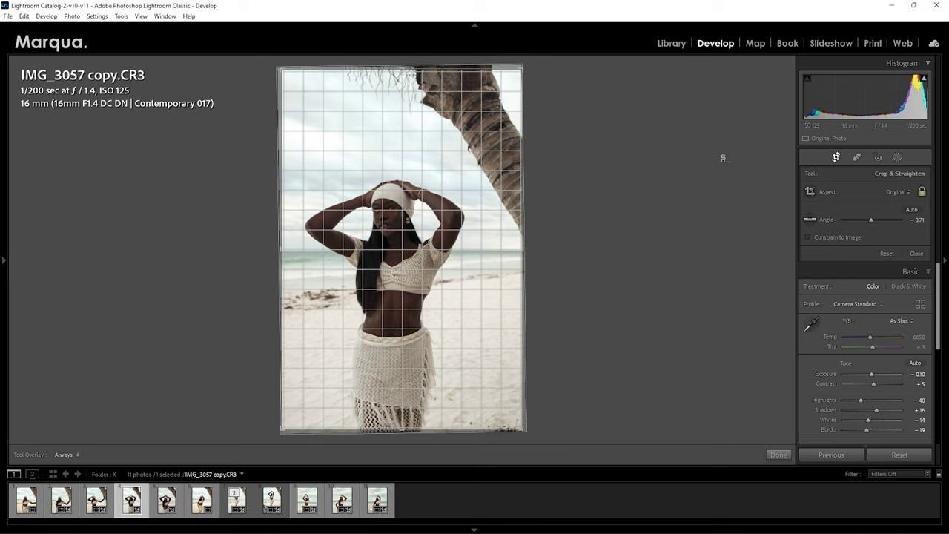
{"action": "left_click", "coordinate": [786, 458]}
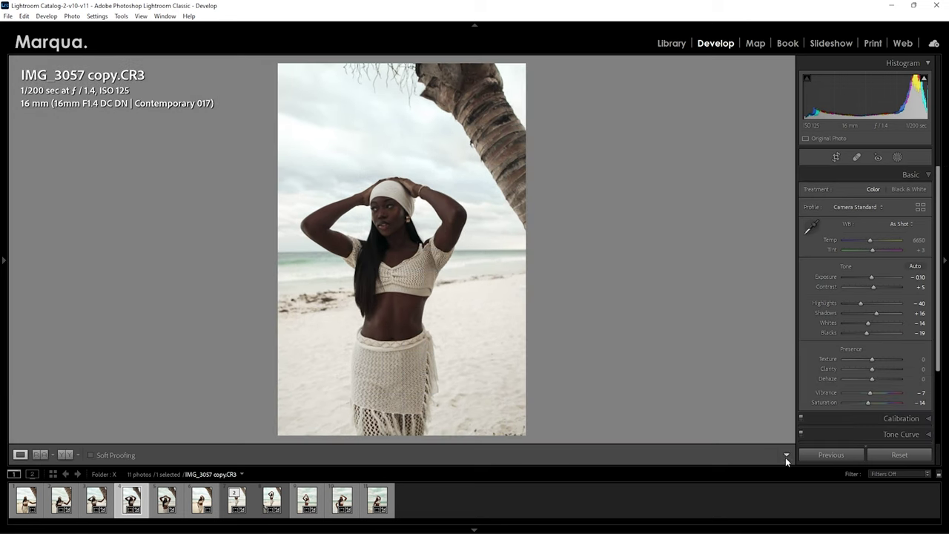
Step: Examine the red, green and blue channel tone curves and the basic adjustments
{"action": "left_click", "coordinate": [843, 176]}
{"action": "left_click", "coordinate": [872, 205]}
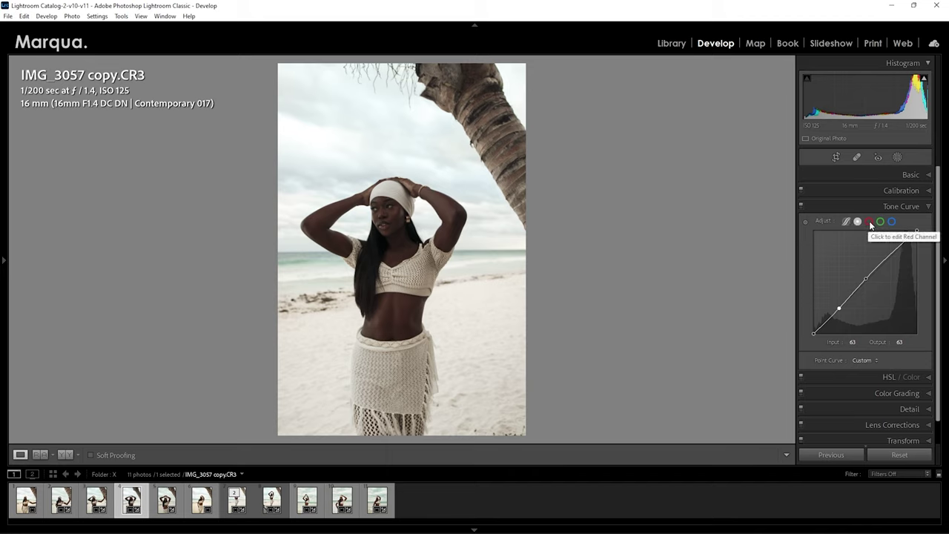
{"action": "left_click", "coordinate": [869, 225]}
{"action": "left_click", "coordinate": [880, 222]}
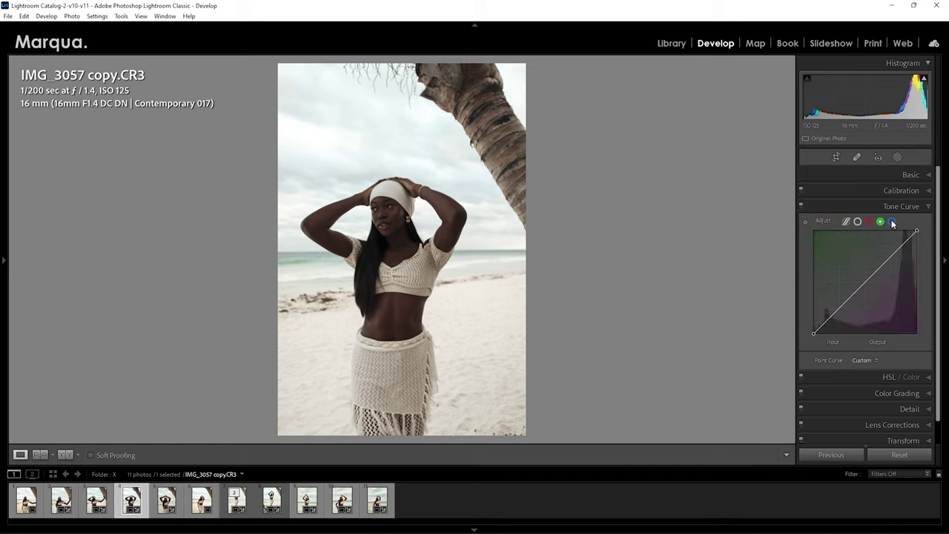
{"action": "left_click", "coordinate": [891, 222]}
{"action": "left_click", "coordinate": [868, 222]}
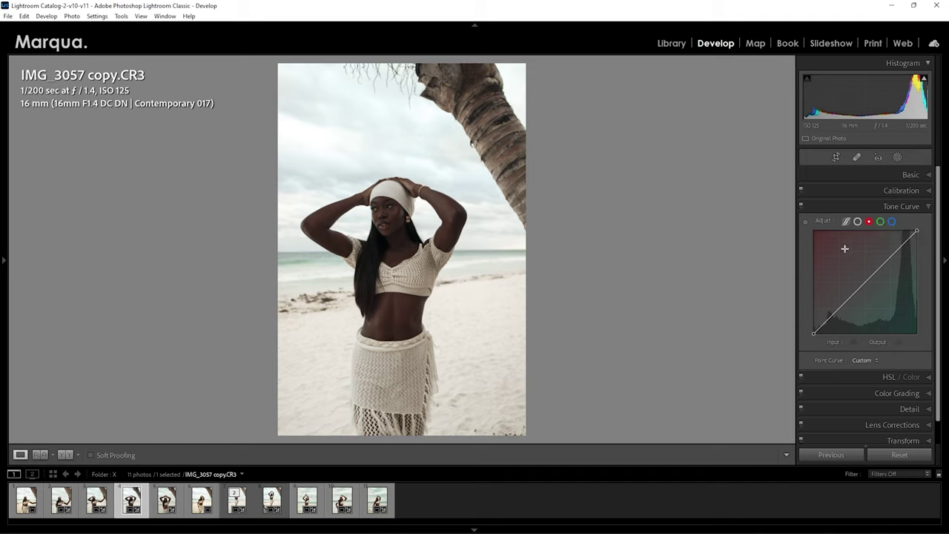
{"action": "left_click", "coordinate": [880, 222]}
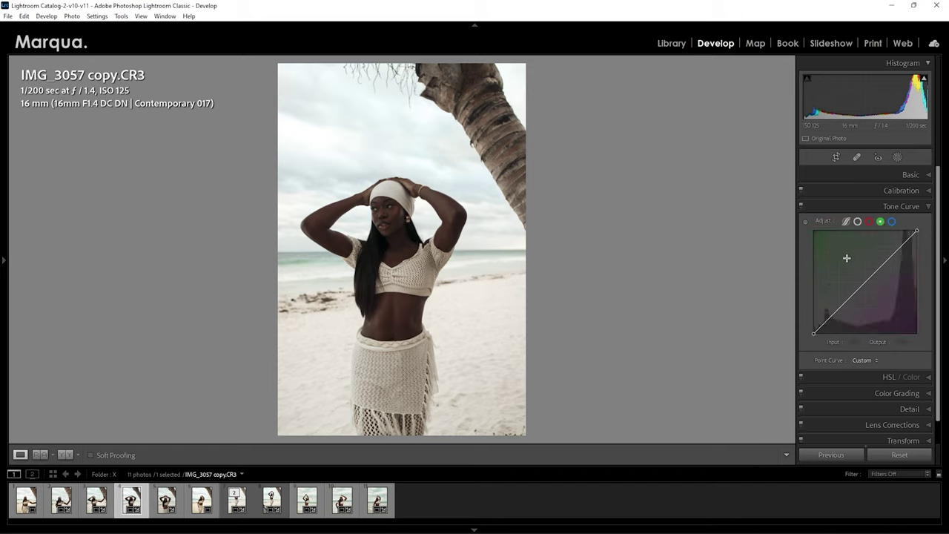
{"action": "left_click", "coordinate": [892, 222]}
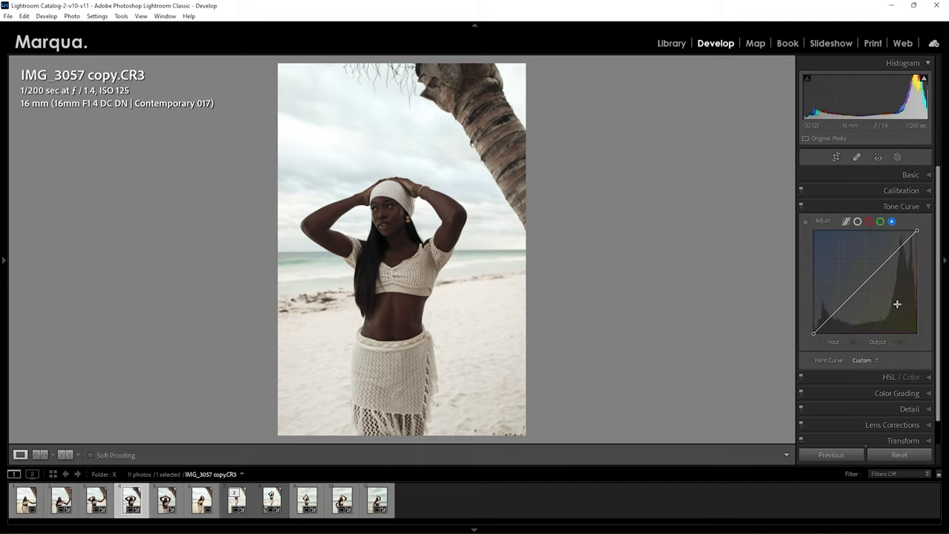
{"action": "left_click", "coordinate": [876, 173]}
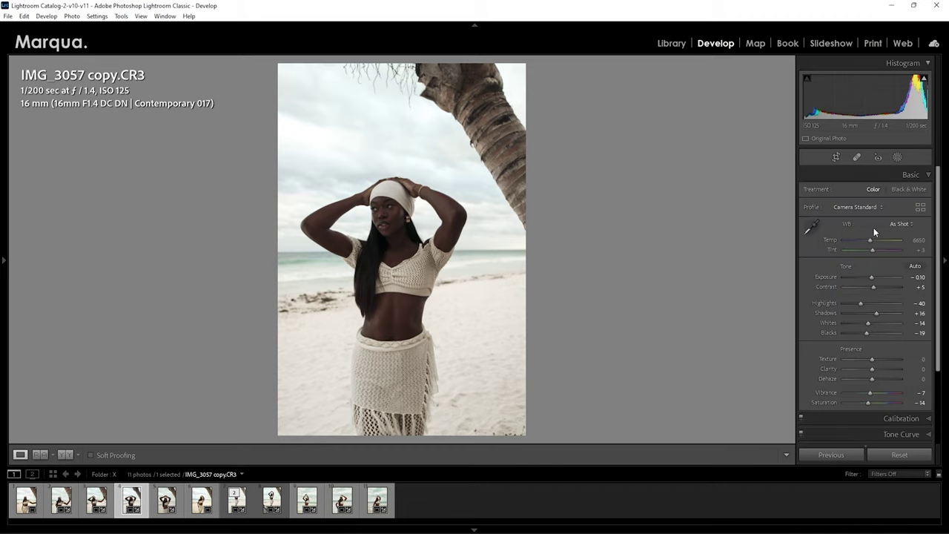
{"action": "left_click", "coordinate": [866, 170]}
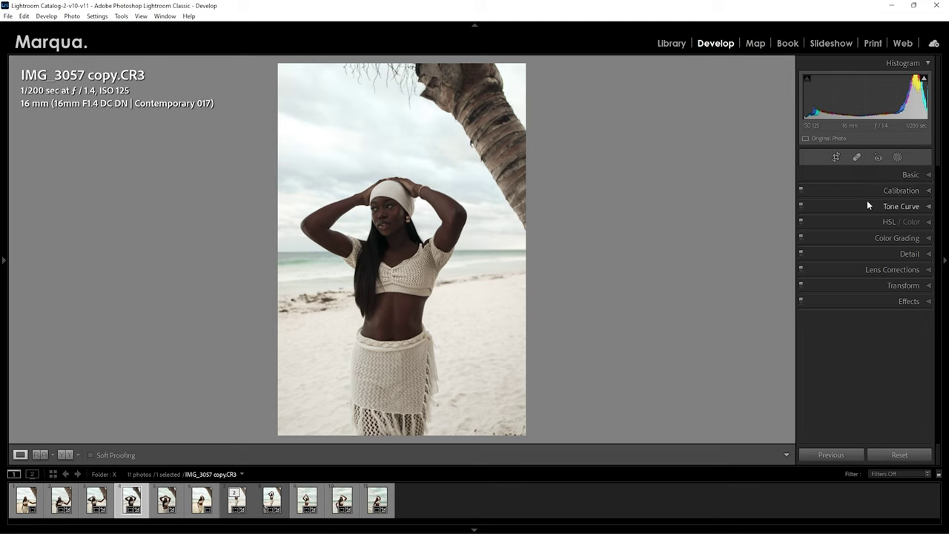
Step: Add a midpoint at input 127 on the blue channel tone curve and nudge it slightly
{"action": "left_click", "coordinate": [864, 206]}
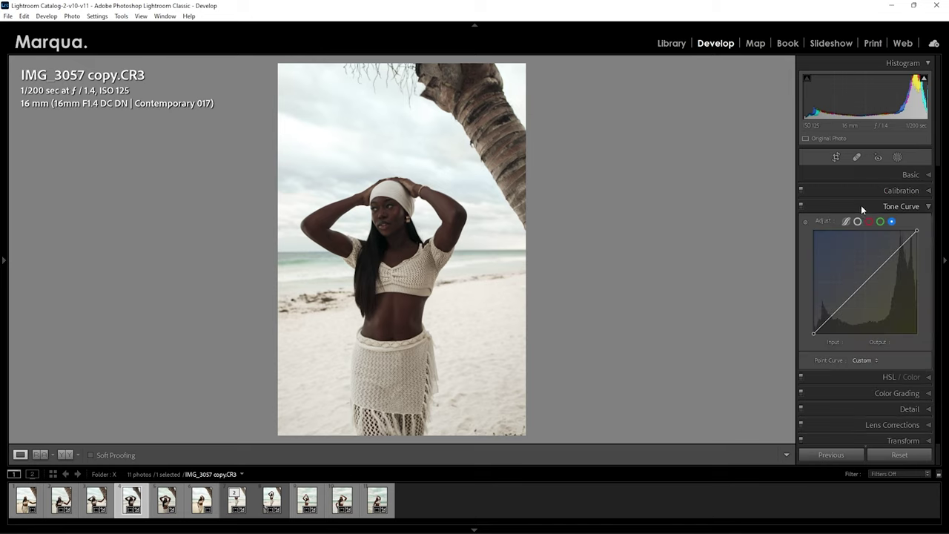
{"action": "left_click", "coordinate": [864, 282]}
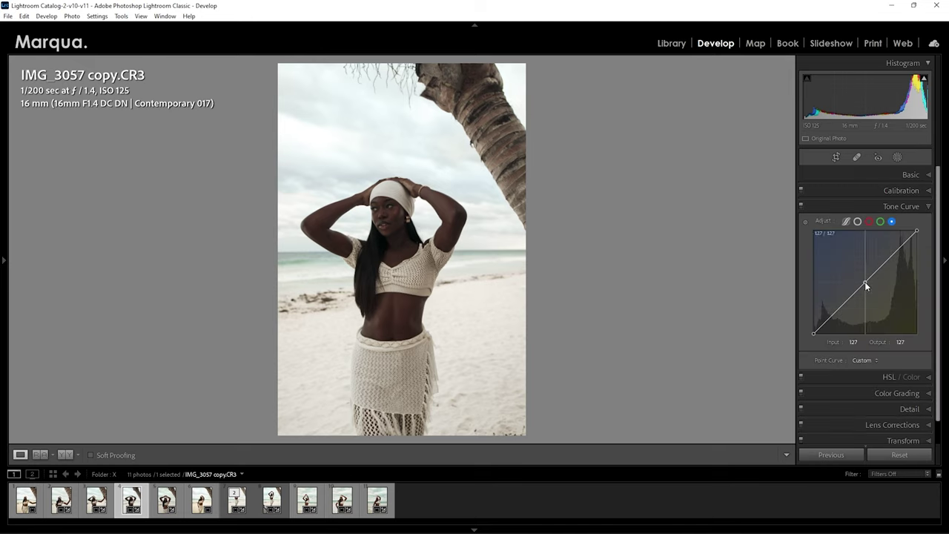
{"action": "left_click_drag", "start_coordinate": [866, 283], "coordinate": [866, 282]}
Step: Add a midpoint to the red channel tone curve, nudge it slightly, and compare the photo with and without the tone curve
{"action": "left_click", "coordinate": [868, 221]}
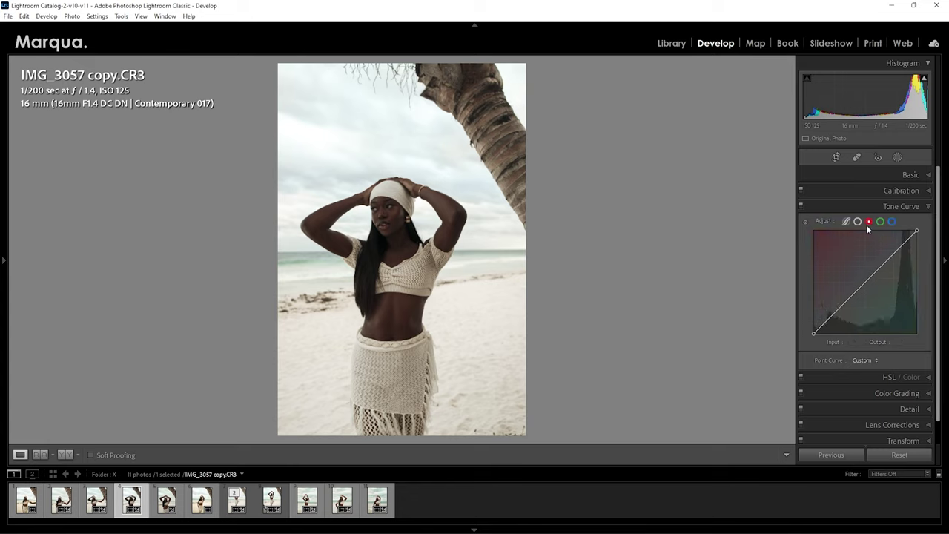
{"action": "left_click", "coordinate": [865, 281]}
{"action": "left_click_drag", "start_coordinate": [864, 280], "coordinate": [866, 281]}
{"action": "left_click", "coordinate": [799, 207]}
{"action": "left_click", "coordinate": [799, 207]}
{"action": "left_click", "coordinate": [800, 207]}
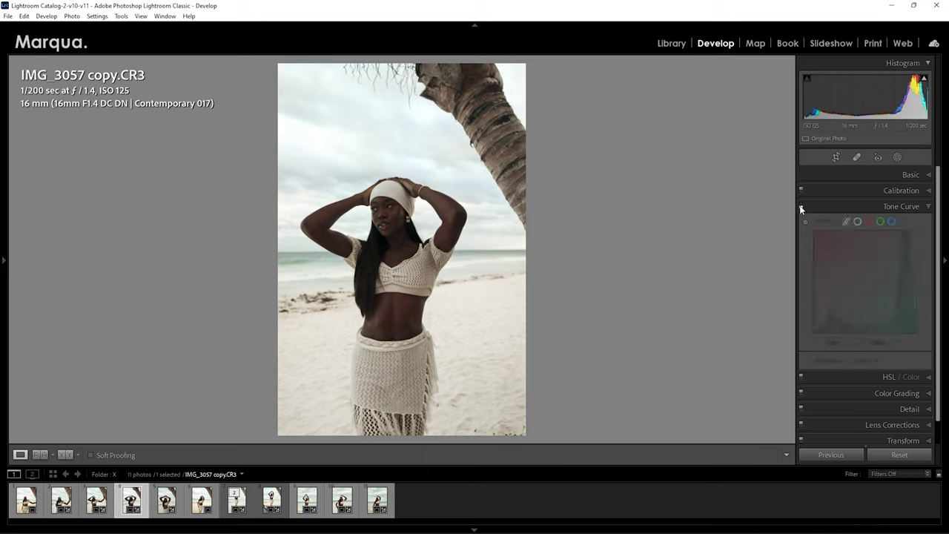
{"action": "left_click", "coordinate": [800, 207]}
{"action": "left_click", "coordinate": [825, 205]}
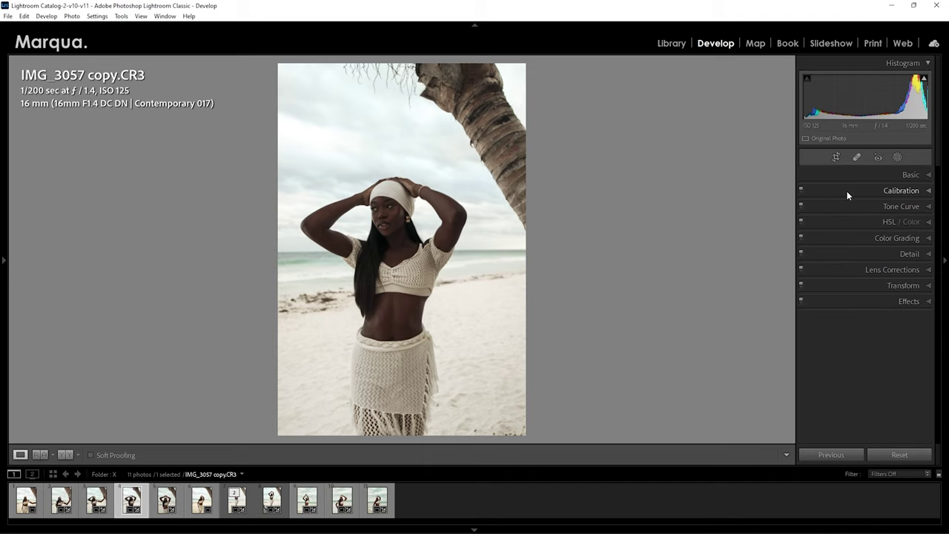
Step: Set the calibration Green Primary to hue +2 and saturation -7, and the shadows tint to -2, checking the skin before and after
{"action": "left_click", "coordinate": [846, 190]}
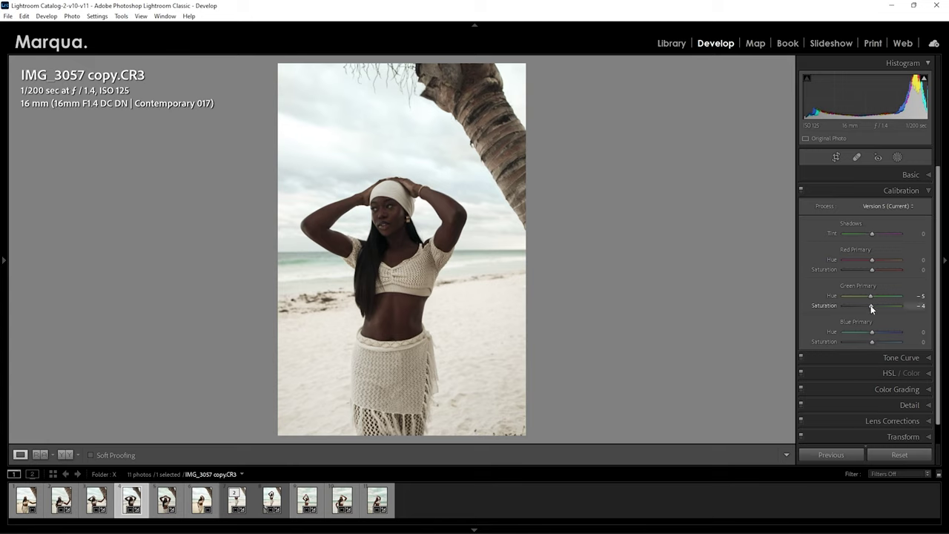
{"action": "left_click_drag", "start_coordinate": [867, 306], "coordinate": [872, 298]}
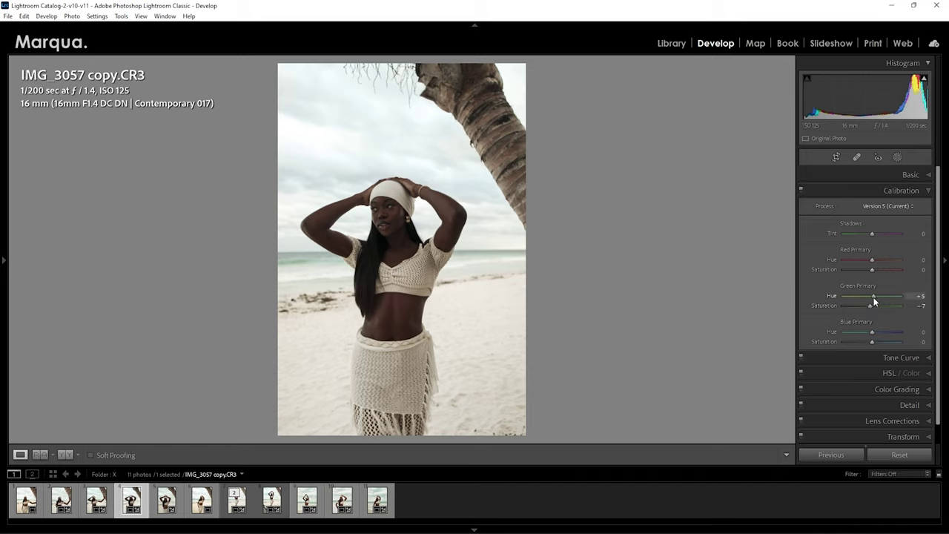
{"action": "key", "text": "y"}
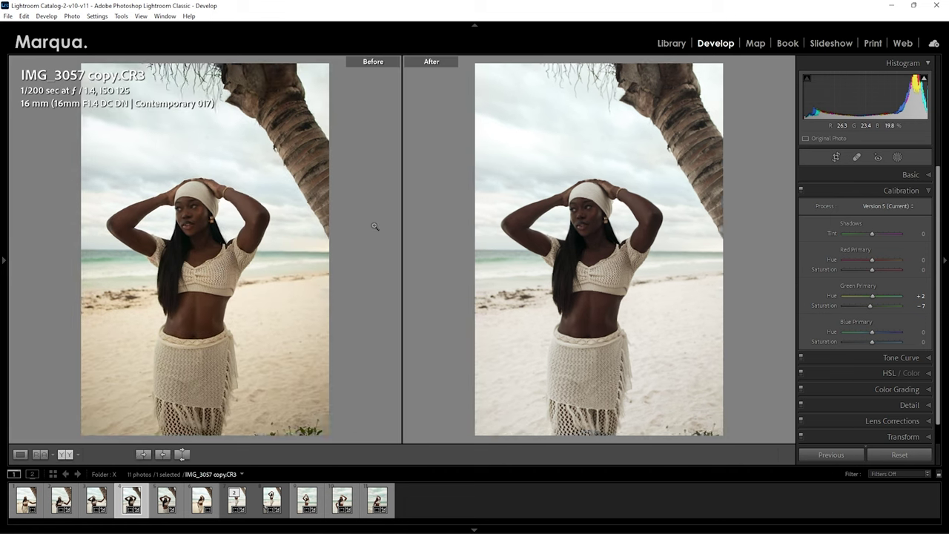
{"action": "left_click", "coordinate": [586, 223]}
{"action": "left_click_drag", "start_coordinate": [597, 232], "coordinate": [679, 231]}
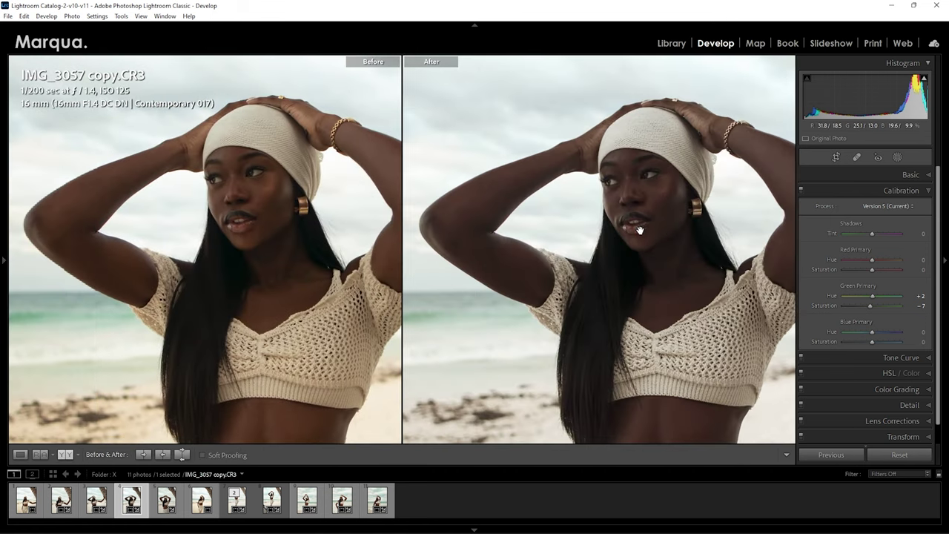
{"action": "left_click_drag", "start_coordinate": [688, 301], "coordinate": [669, 243]}
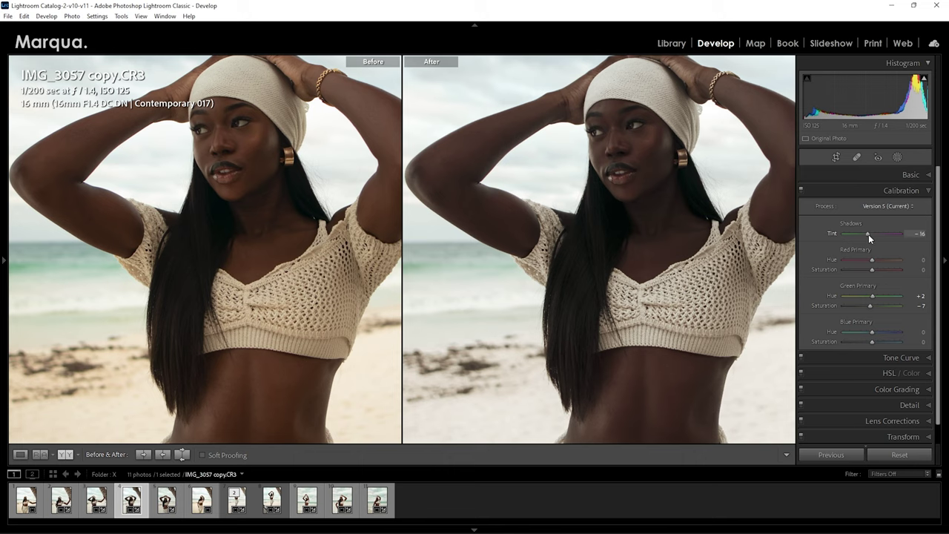
{"action": "left_click_drag", "start_coordinate": [869, 234], "coordinate": [868, 234]}
{"action": "key", "text": "z"}
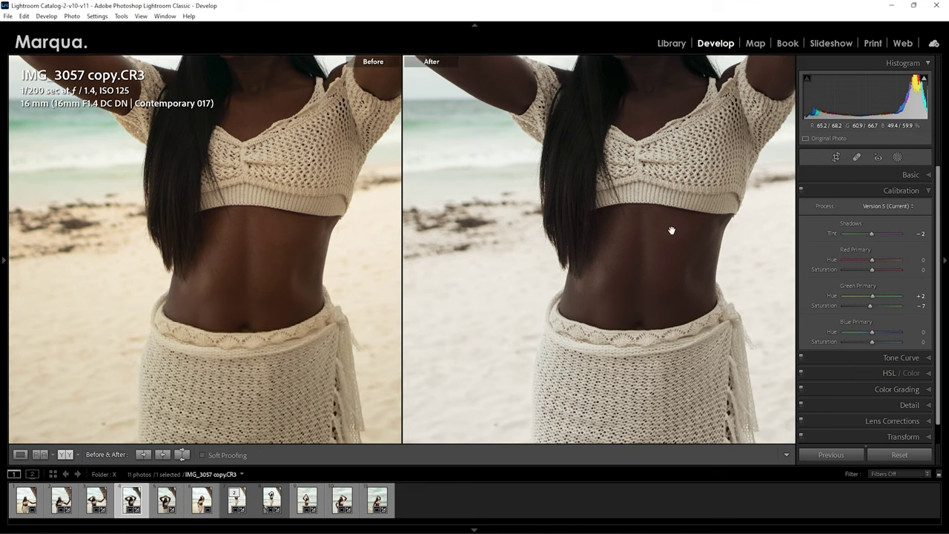
Step: Set the HSL Red saturation to -30 and the Red hue to +12
{"action": "left_click", "coordinate": [872, 191]}
{"action": "left_click", "coordinate": [861, 221]}
{"action": "left_click", "coordinate": [842, 238]}
{"action": "left_click_drag", "start_coordinate": [872, 264], "coordinate": [862, 264]}
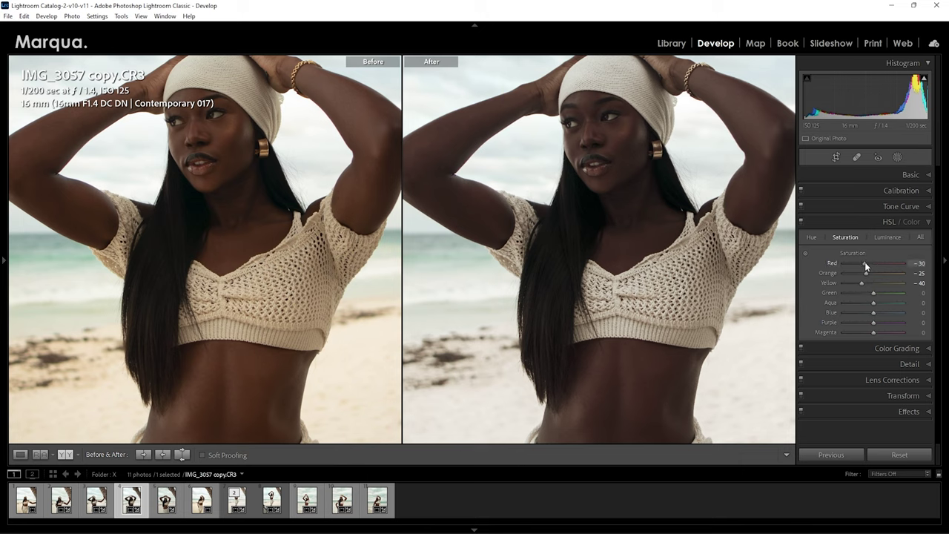
{"action": "left_click", "coordinate": [810, 237]}
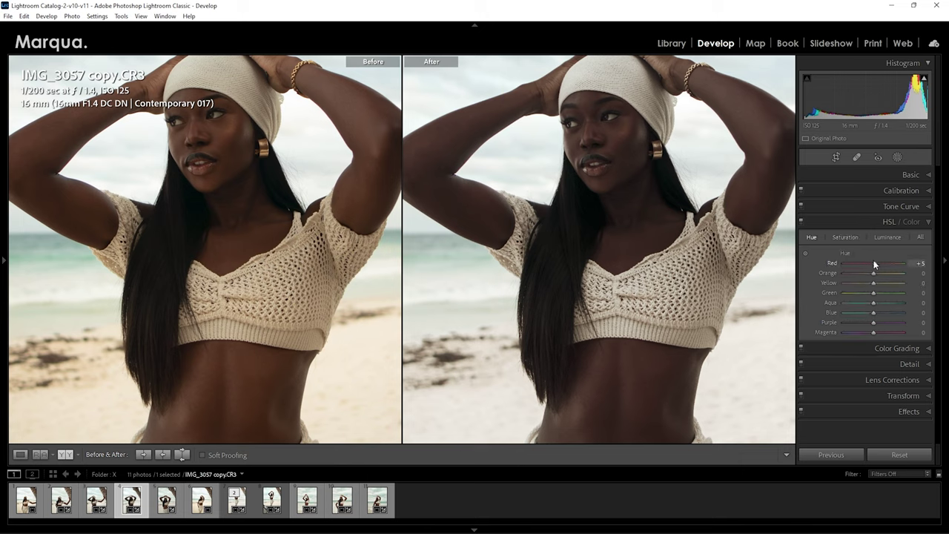
{"action": "left_click_drag", "start_coordinate": [874, 263], "coordinate": [877, 263]}
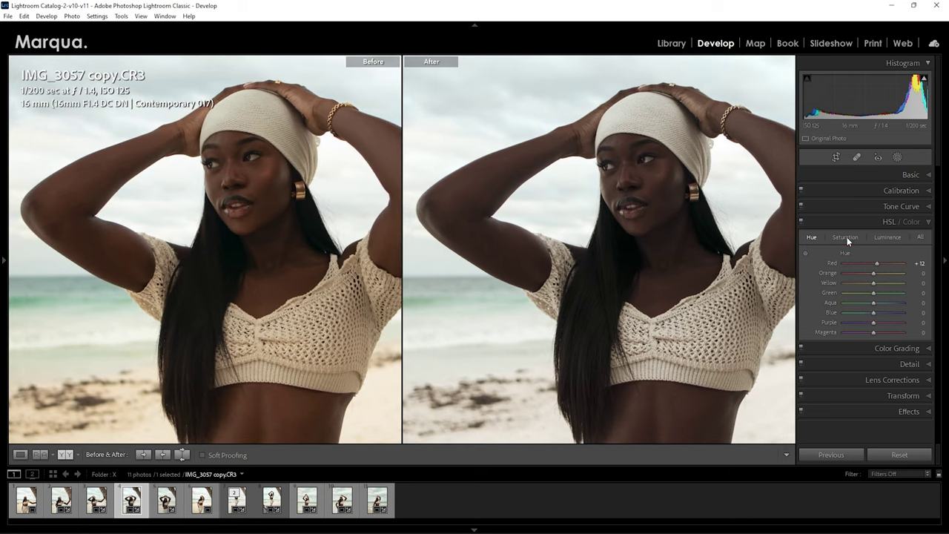
Step: Set the HSL Red saturation to -23, and the luminance of Aqua to +27 and Blue to +10
{"action": "left_click", "coordinate": [846, 237]}
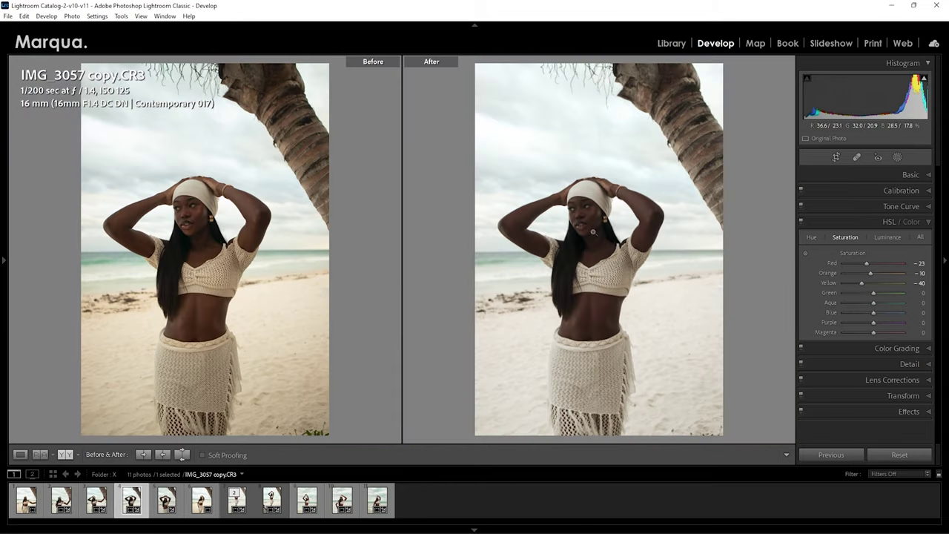
{"action": "left_click", "coordinate": [888, 237]}
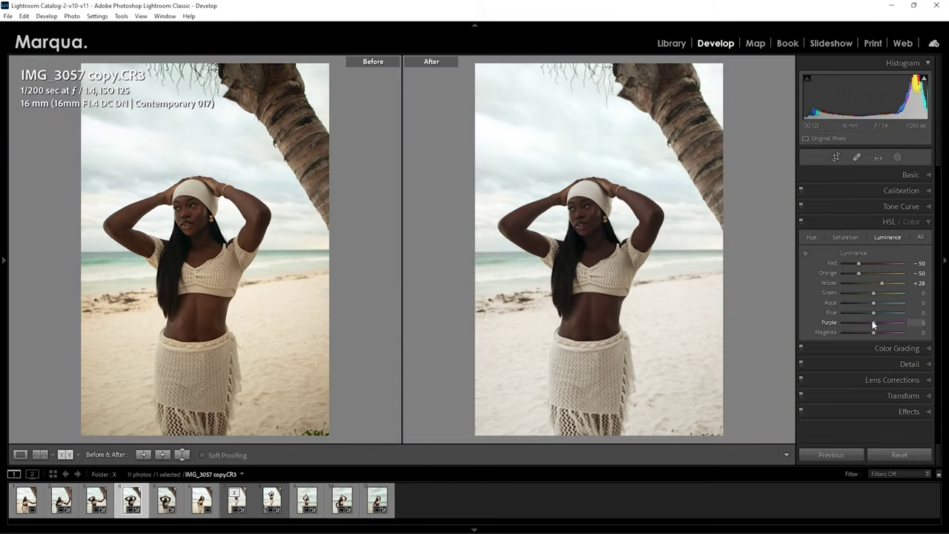
{"action": "mouse_move", "coordinate": [873, 312]}
{"action": "left_mouse_down"}
{"action": "mouse_move", "coordinate": [843, 315]}
{"action": "mouse_move", "coordinate": [860, 312]}
{"action": "mouse_move", "coordinate": [840, 303]}
{"action": "mouse_move", "coordinate": [908, 307]}
{"action": "mouse_move", "coordinate": [870, 316]}
{"action": "mouse_move", "coordinate": [929, 317]}
{"action": "mouse_move", "coordinate": [878, 312]}
{"action": "left_mouse_up"}
{"action": "left_click", "coordinate": [871, 303]}
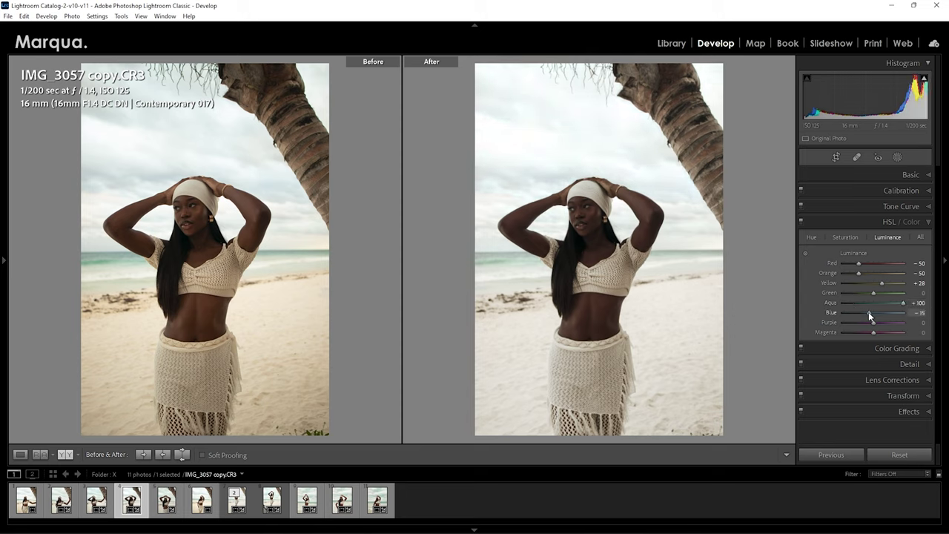
Step: Shift the HSL hue of Aqua to -77 and Blue to -35, and raise the Aqua saturation to +63
{"action": "left_click", "coordinate": [811, 238]}
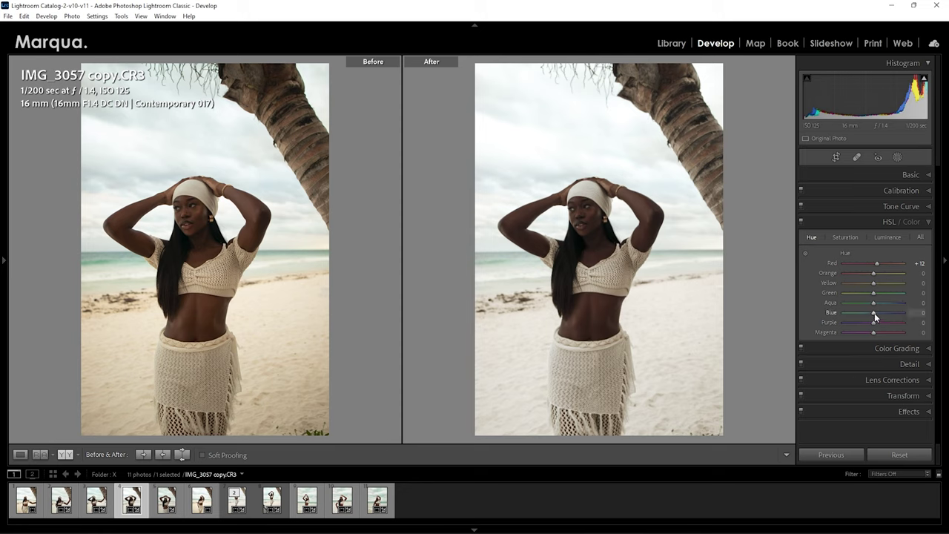
{"action": "mouse_move", "coordinate": [856, 314]}
{"action": "left_mouse_down"}
{"action": "mouse_move", "coordinate": [870, 305]}
{"action": "mouse_move", "coordinate": [840, 306]}
{"action": "mouse_move", "coordinate": [879, 306]}
{"action": "mouse_move", "coordinate": [842, 306]}
{"action": "mouse_move", "coordinate": [851, 306]}
{"action": "left_mouse_up"}
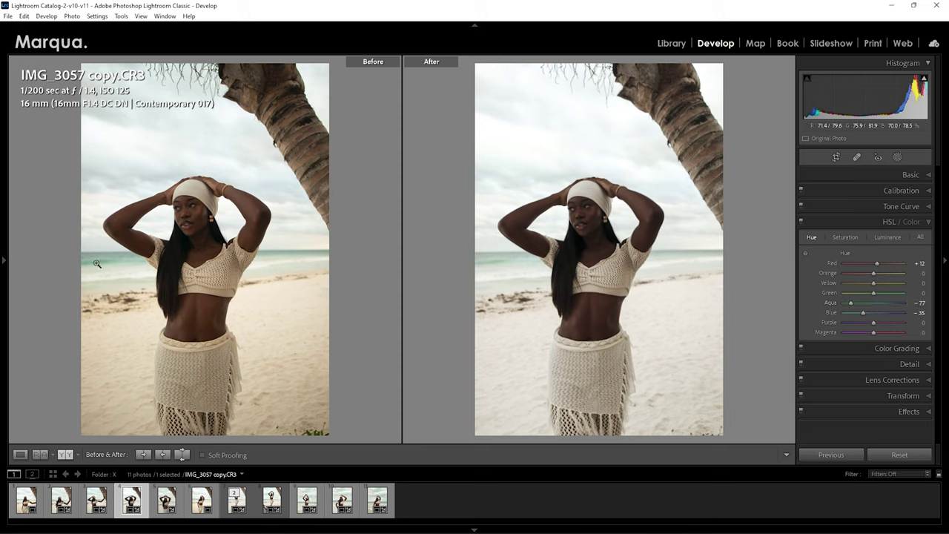
{"action": "left_click", "coordinate": [845, 236]}
{"action": "mouse_move", "coordinate": [874, 306]}
{"action": "left_mouse_down"}
{"action": "mouse_move", "coordinate": [895, 304]}
{"action": "mouse_move", "coordinate": [873, 303]}
{"action": "mouse_move", "coordinate": [883, 301]}
{"action": "left_mouse_up"}
{"action": "left_click", "coordinate": [888, 237]}
Step: Set the HSL hues to Aqua -18, Blue -2, Purple +75 and Magenta +63
{"action": "left_click", "coordinate": [811, 237]}
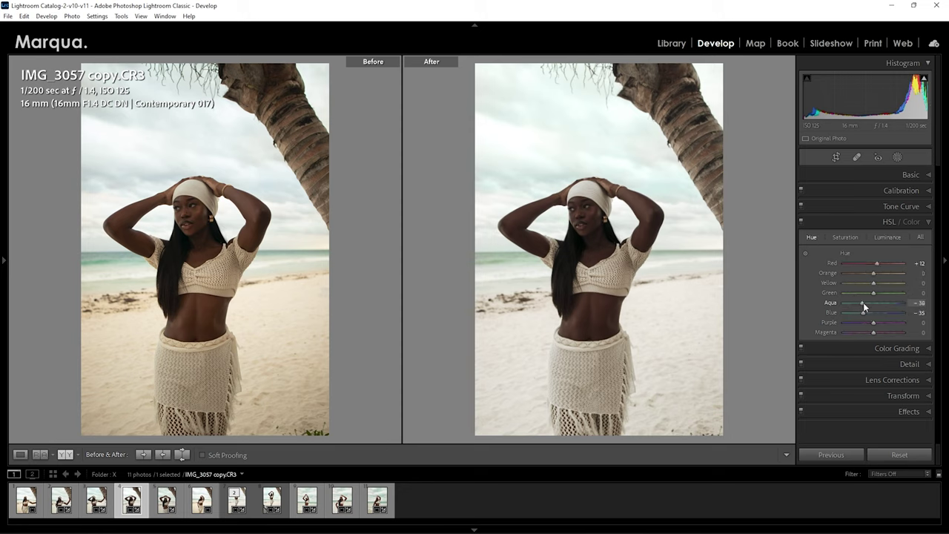
{"action": "left_click", "coordinate": [868, 303]}
{"action": "left_click", "coordinate": [870, 312]}
{"action": "left_click", "coordinate": [874, 313]}
{"action": "left_click_drag", "start_coordinate": [878, 324], "coordinate": [895, 324]}
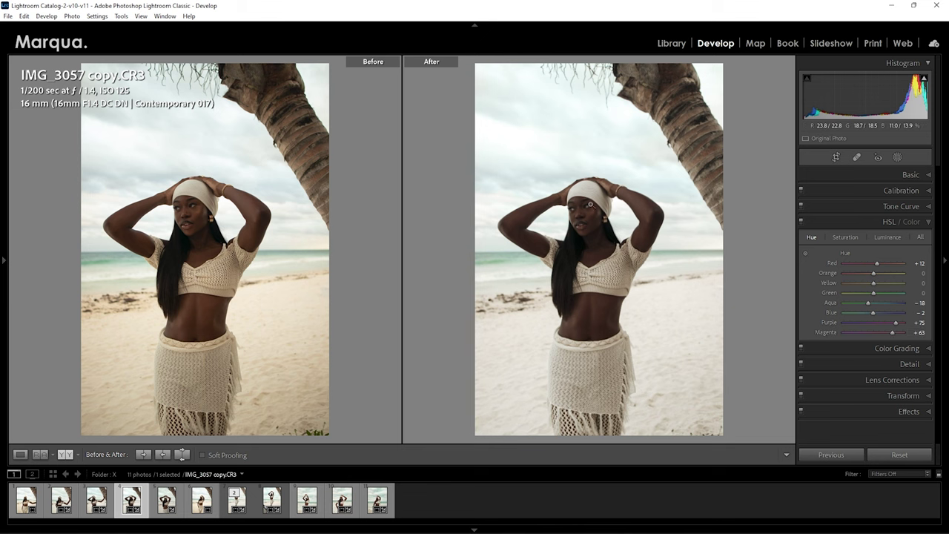
Step: Try the calibration Red Primary at hue +7 and saturation -5 on the torso's skin, and reset both values
{"action": "left_click", "coordinate": [607, 334]}
{"action": "scroll", "coordinate": [705, 348], "scroll_direction": "down", "scroll_amount": 10}
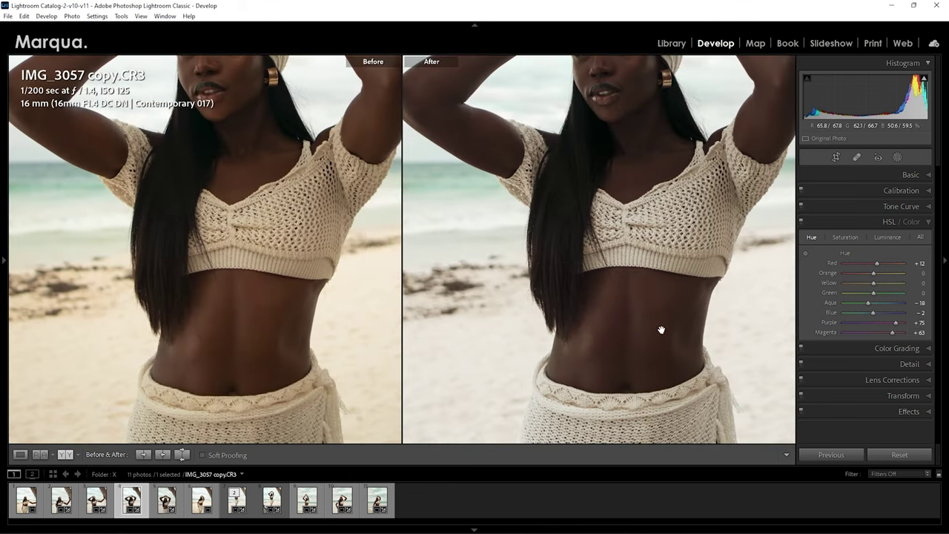
{"action": "scroll", "coordinate": [647, 257], "scroll_direction": "up", "scroll_amount": 6}
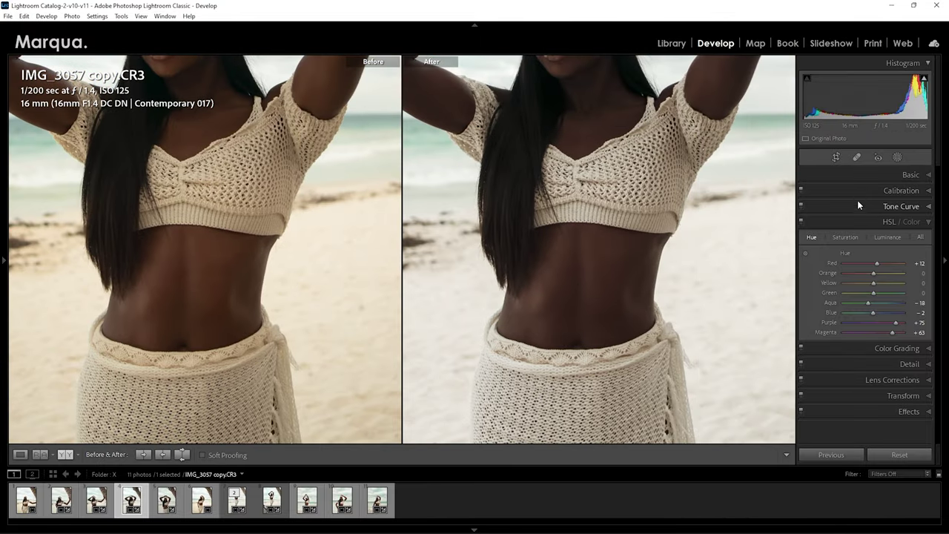
{"action": "left_click", "coordinate": [858, 190]}
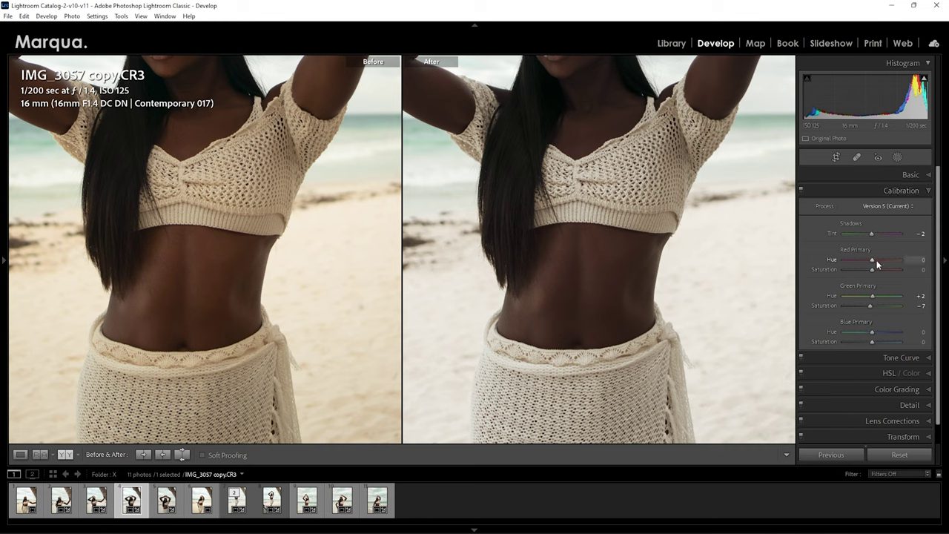
{"action": "scroll", "coordinate": [869, 271], "scroll_direction": "down", "scroll_amount": 2}
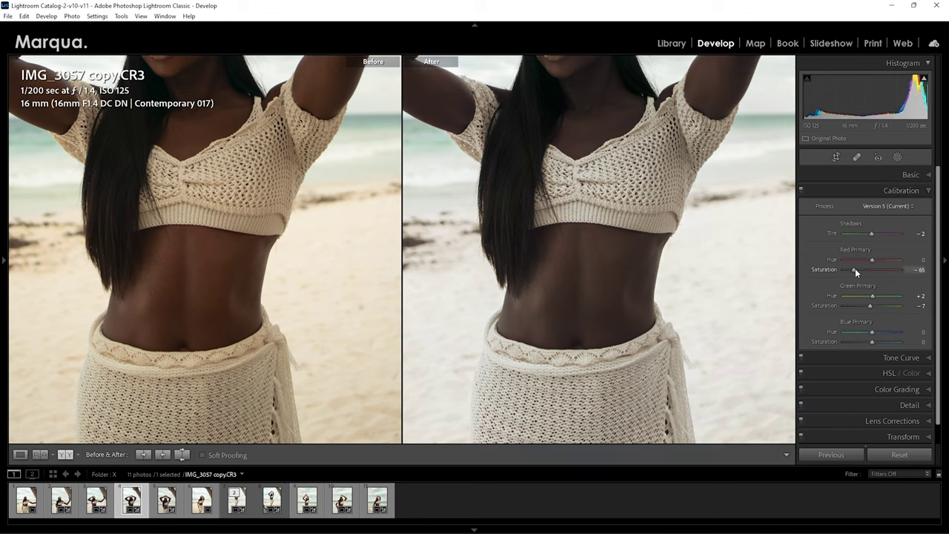
{"action": "left_click_drag", "start_coordinate": [867, 269], "coordinate": [873, 259]}
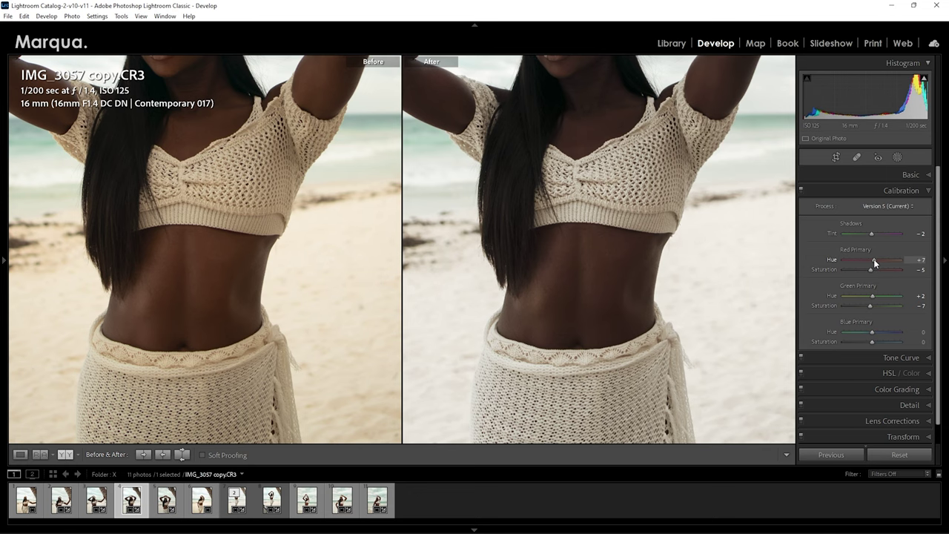
{"action": "double_click", "coordinate": [873, 259]}
{"action": "double_click", "coordinate": [872, 271]}
Step: Set the calibration Green Primary saturation to +5 and check the whole photo
{"action": "mouse_move", "coordinate": [592, 226]}
{"action": "left_mouse_down"}
{"action": "mouse_move", "coordinate": [567, 291]}
{"action": "mouse_move", "coordinate": [599, 289]}
{"action": "mouse_move", "coordinate": [597, 215]}
{"action": "left_mouse_up"}
{"action": "left_click_drag", "start_coordinate": [871, 305], "coordinate": [875, 310]}
{"action": "left_click", "coordinate": [623, 282]}
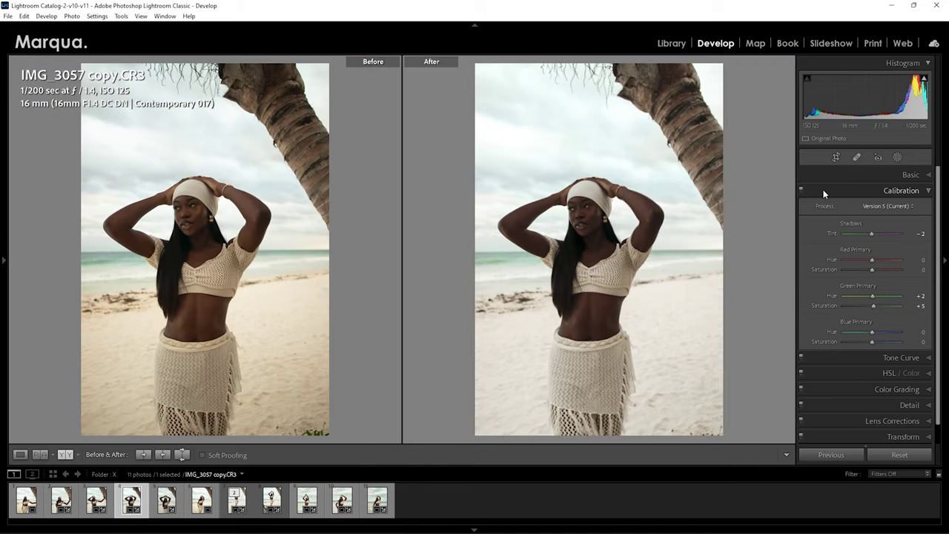
{"action": "left_click", "coordinate": [852, 191]}
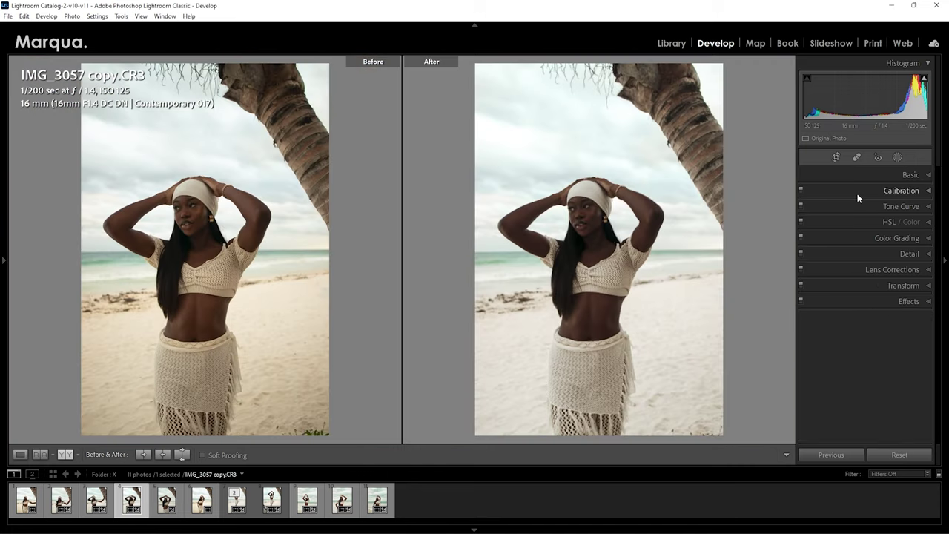
Step: Compare the photo with and without the color grading
{"action": "left_click", "coordinate": [857, 237]}
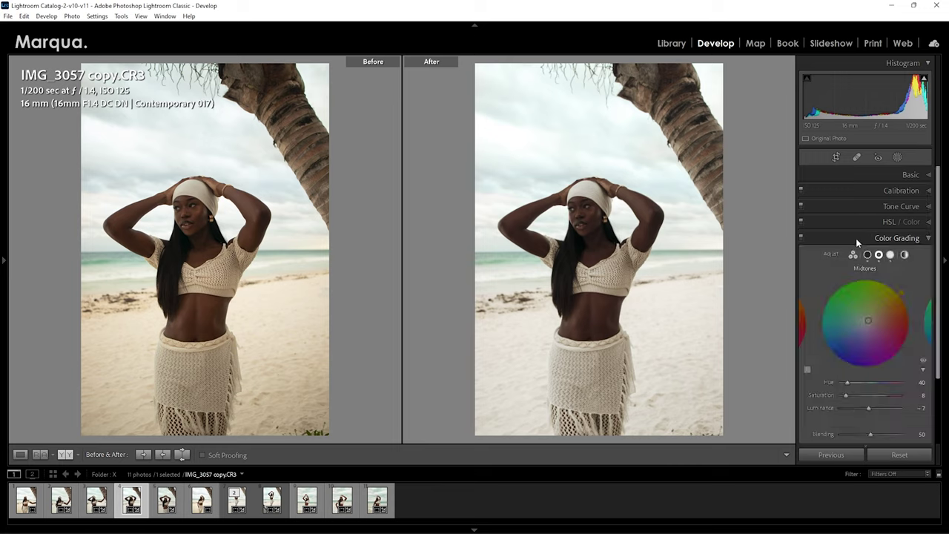
{"action": "left_click", "coordinate": [801, 237]}
{"action": "left_click", "coordinate": [802, 237]}
{"action": "left_click", "coordinate": [802, 237]}
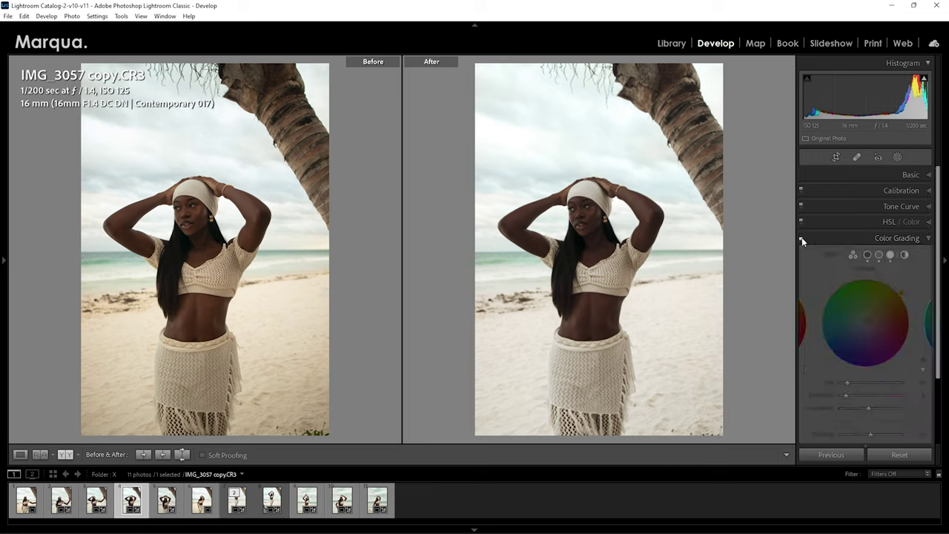
{"action": "left_click", "coordinate": [801, 237]}
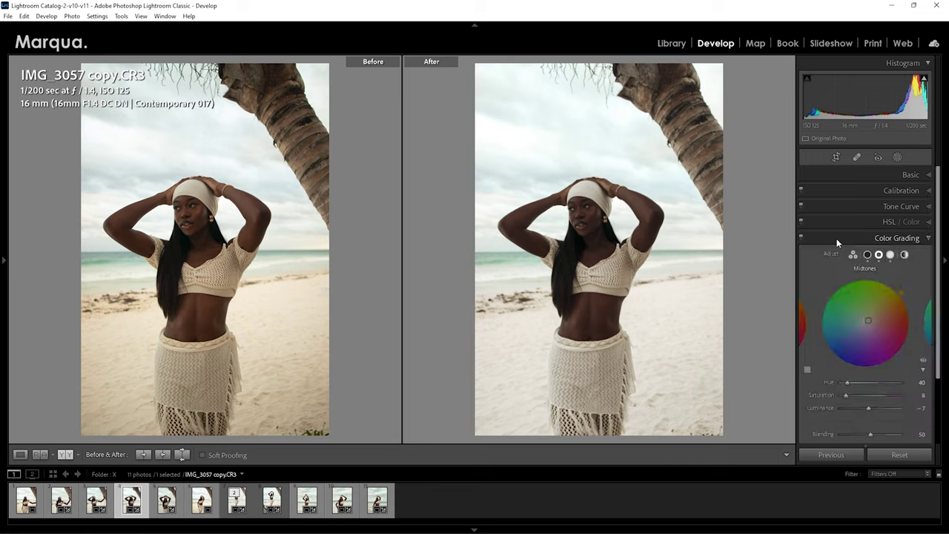
Step: Review the shadow and highlight color grading, set the global hue to 45 and adjust the global saturation slightly
{"action": "left_click", "coordinate": [890, 254]}
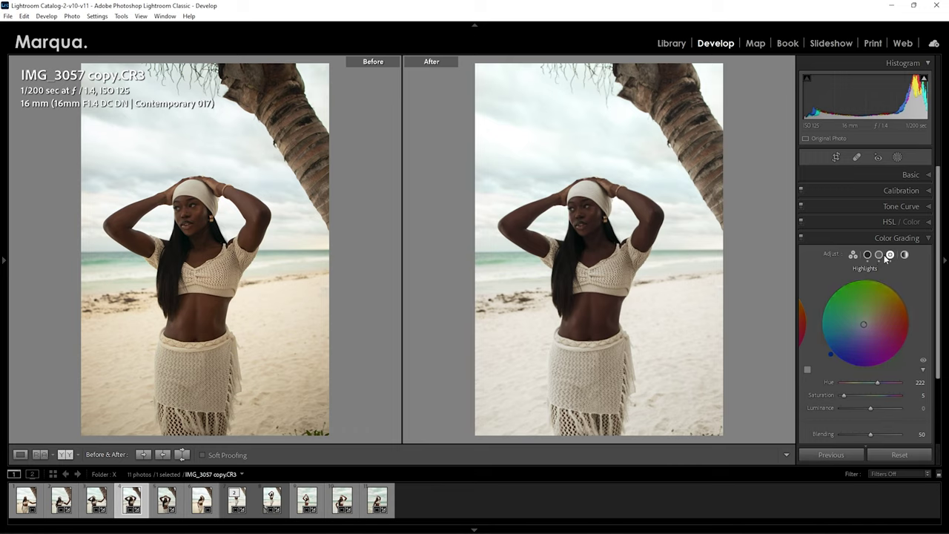
{"action": "left_click", "coordinate": [905, 255]}
{"action": "left_click", "coordinate": [868, 255]}
{"action": "left_click", "coordinate": [890, 255]}
{"action": "left_click", "coordinate": [905, 255]}
{"action": "left_click_drag", "start_coordinate": [914, 326], "coordinate": [898, 290]}
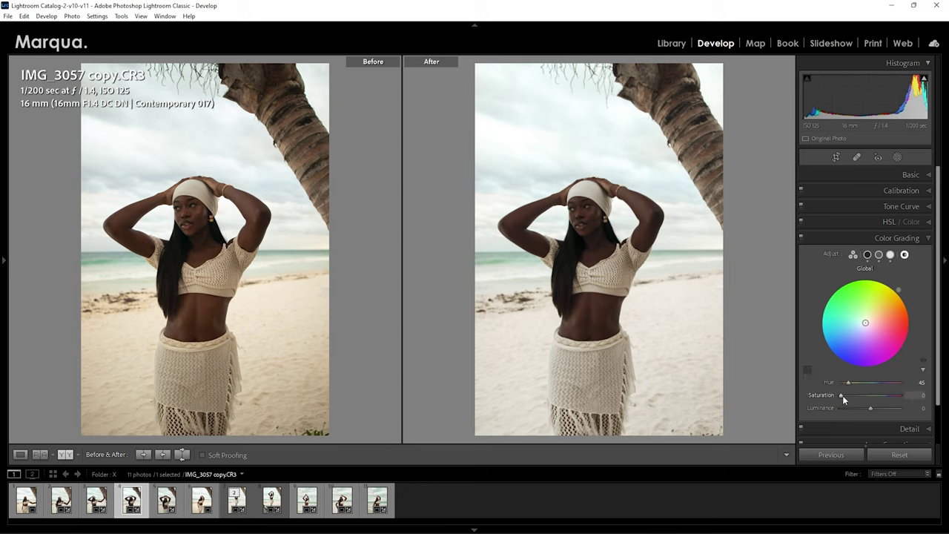
{"action": "left_click_drag", "start_coordinate": [842, 396], "coordinate": [844, 395]}
{"action": "left_click", "coordinate": [832, 239]}
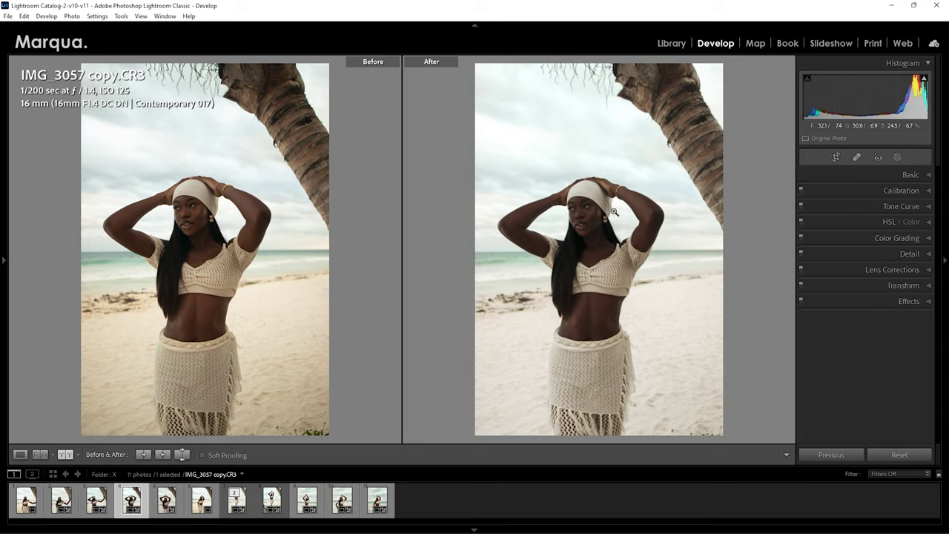
Step: Lower the HSL Orange saturation to -12 and fine-tune the Red saturation on the face, undoing the last change
{"action": "left_click", "coordinate": [587, 229]}
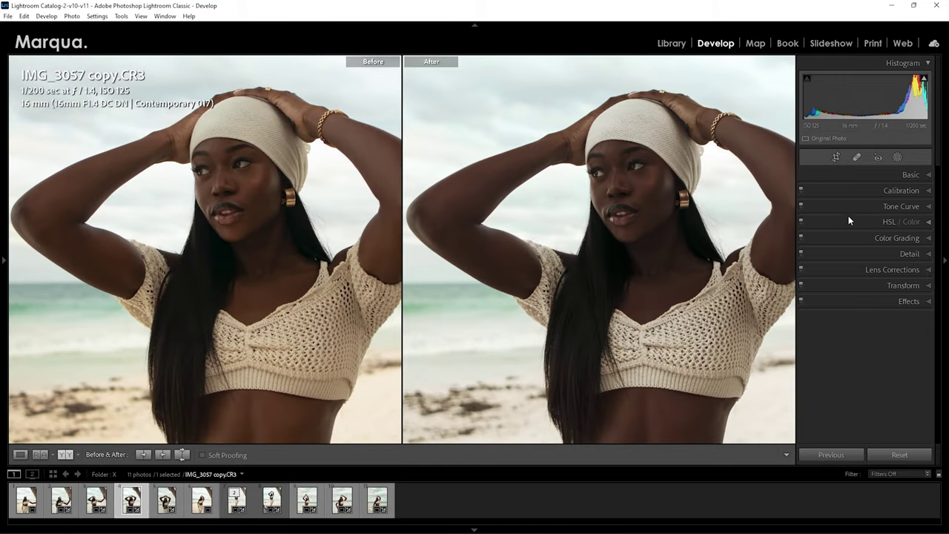
{"action": "left_click", "coordinate": [857, 223]}
{"action": "left_click", "coordinate": [844, 237]}
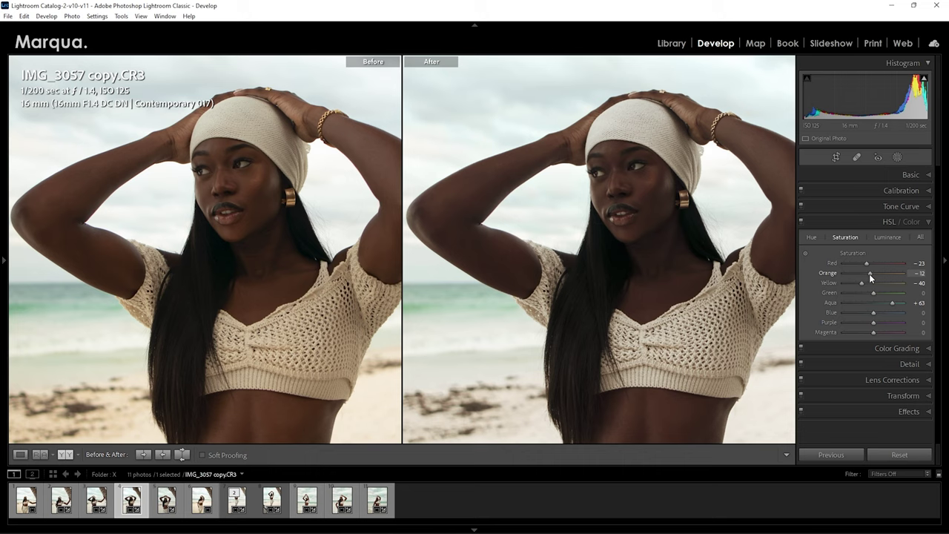
{"action": "left_click_drag", "start_coordinate": [867, 264], "coordinate": [865, 264]}
{"action": "left_click_drag", "start_coordinate": [865, 264], "coordinate": [863, 265]}
{"action": "key", "text": "ctrl+z"}
Step: Review the HSL luminance values and compare the skin with and without the HSL adjustments
{"action": "left_click", "coordinate": [887, 238]}
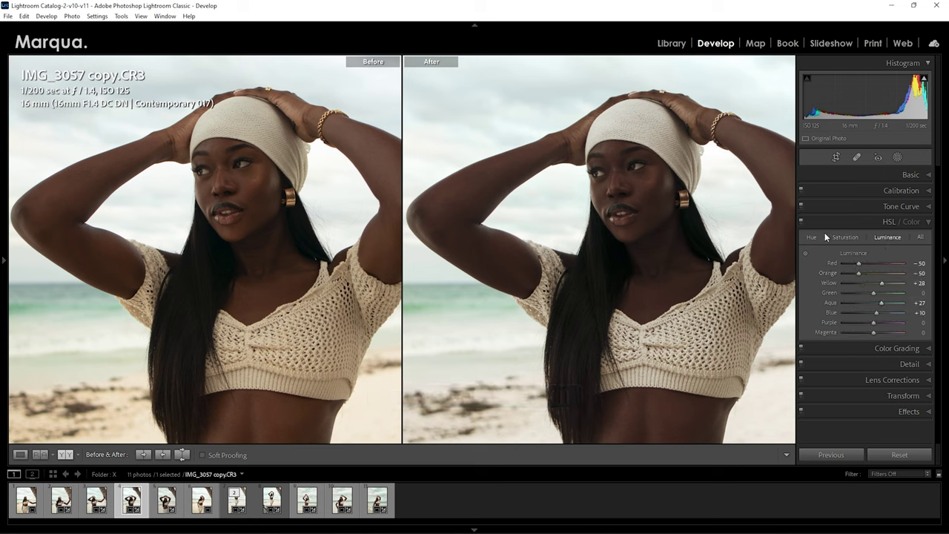
{"action": "left_click", "coordinate": [802, 221]}
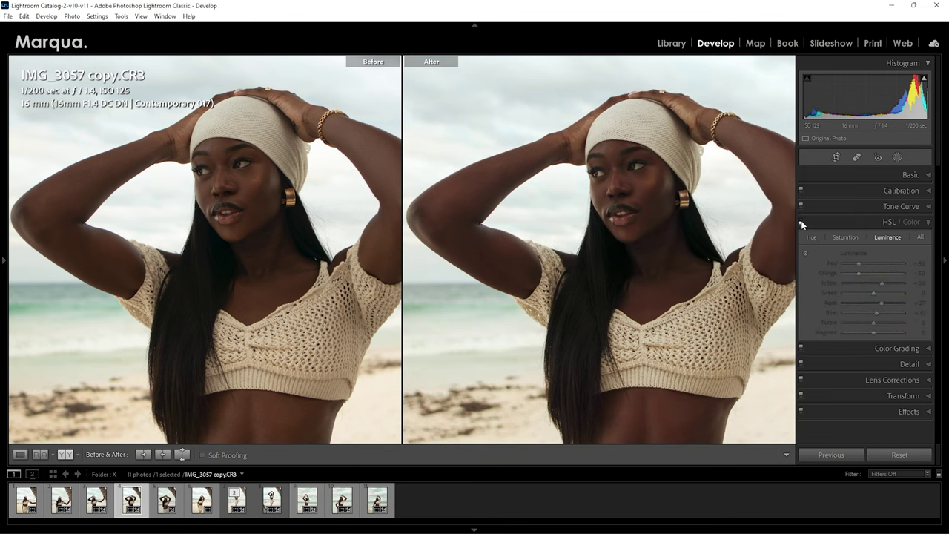
{"action": "left_click", "coordinate": [801, 222]}
{"action": "left_click", "coordinate": [802, 222]}
{"action": "left_click", "coordinate": [801, 222]}
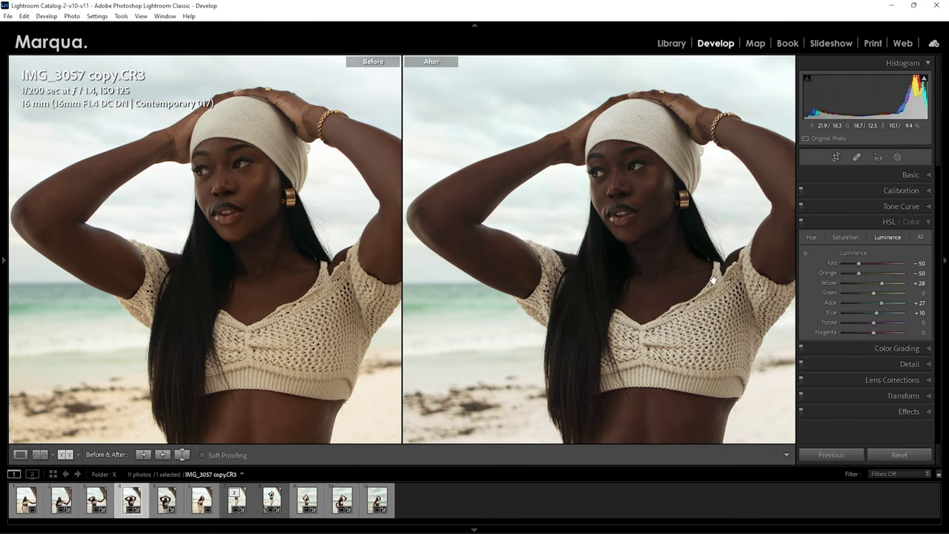
{"action": "left_click", "coordinate": [712, 281]}
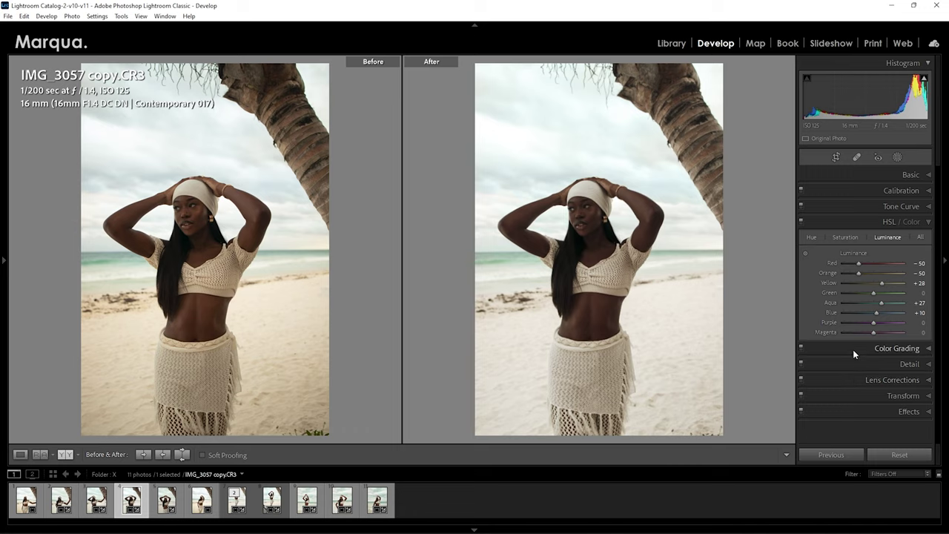
{"action": "left_click", "coordinate": [860, 225]}
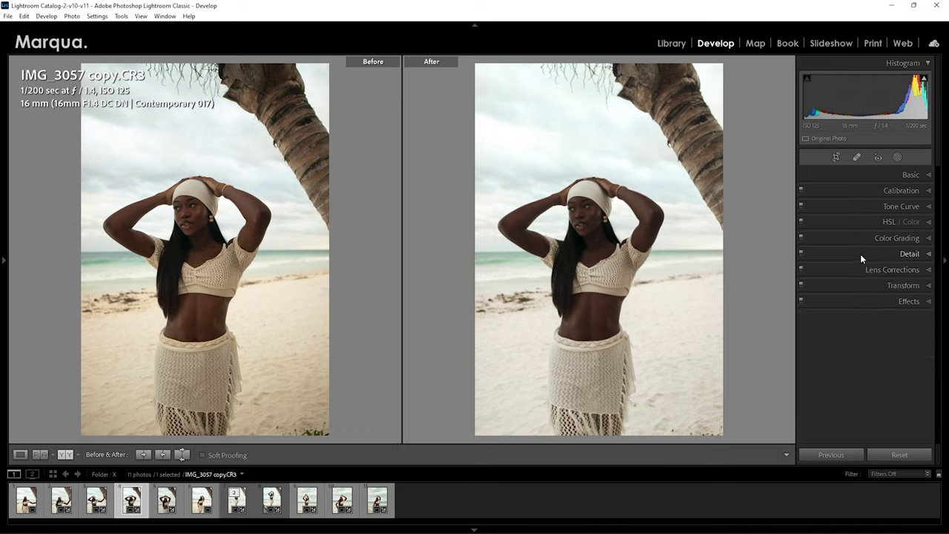
Step: Set the sharpening amount to 0 and inspect the face up close
{"action": "left_click", "coordinate": [860, 254]}
{"action": "left_click_drag", "start_coordinate": [855, 373], "coordinate": [833, 373]}
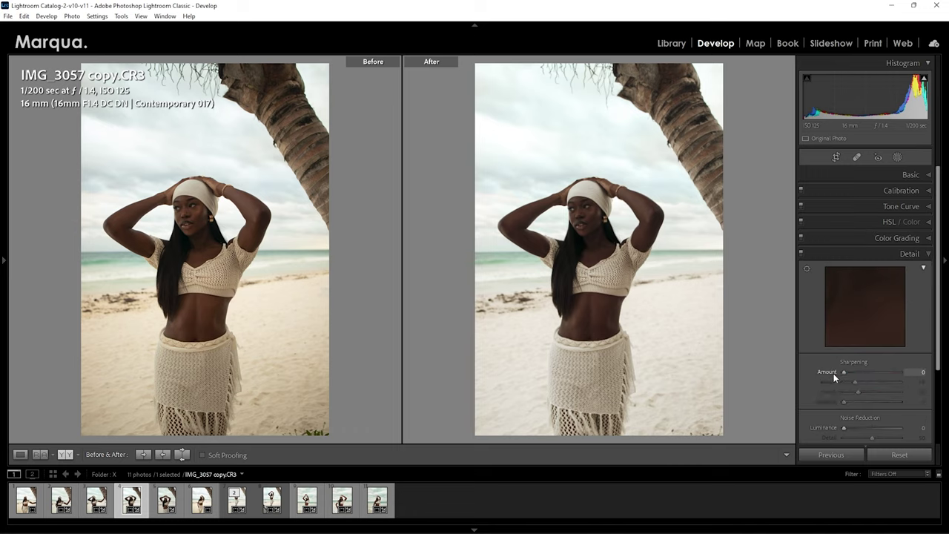
{"action": "left_click", "coordinate": [585, 203]}
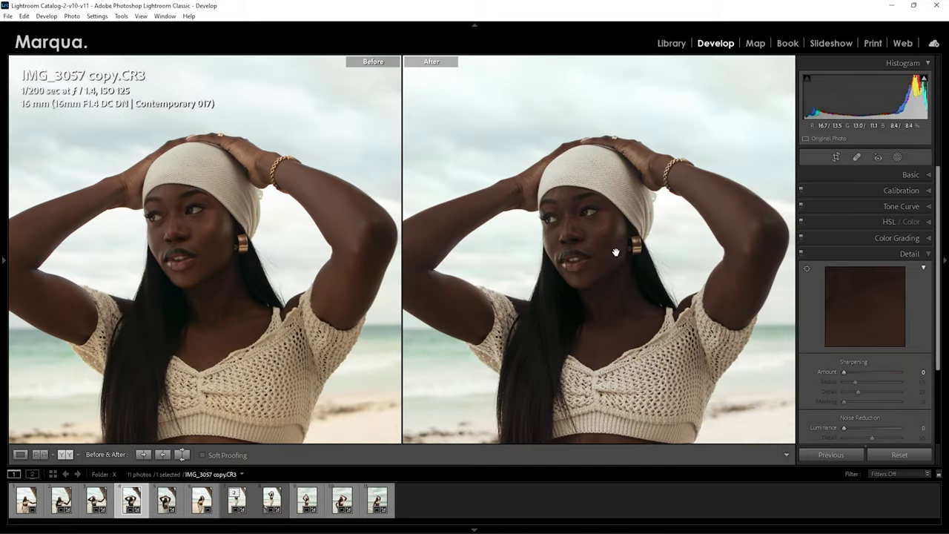
{"action": "left_click", "coordinate": [844, 253]}
Step: Try the clarity at -9 and readjust it slightly upward
{"action": "left_click", "coordinate": [858, 174]}
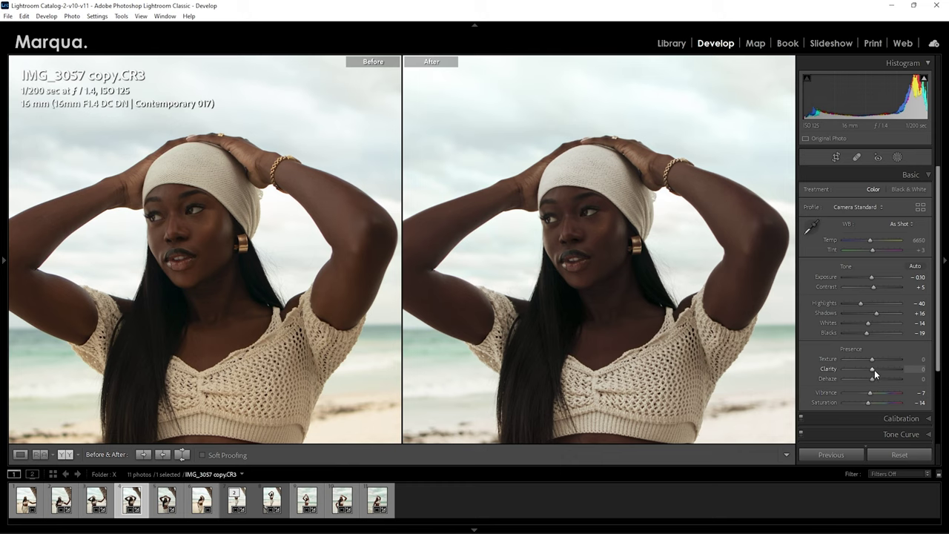
{"action": "left_click_drag", "start_coordinate": [872, 369], "coordinate": [870, 369]}
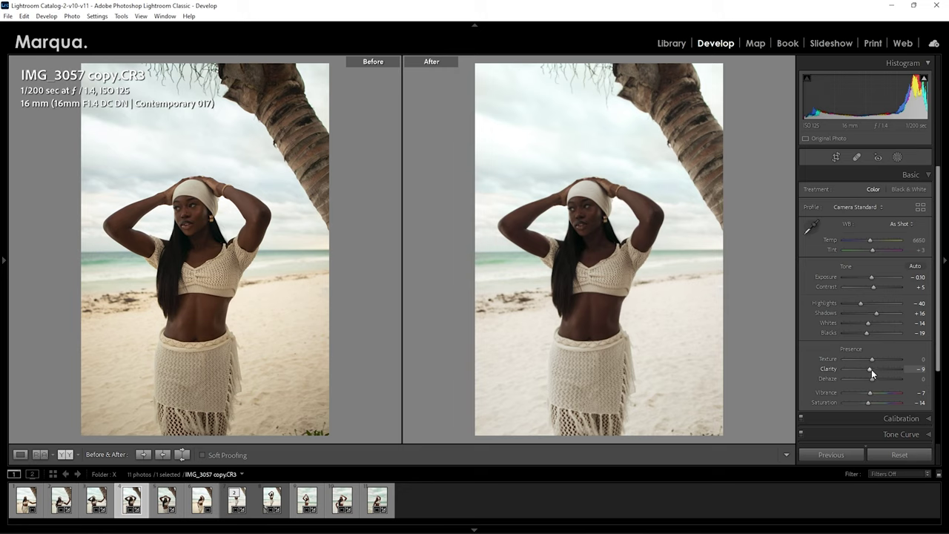
{"action": "left_click_drag", "start_coordinate": [874, 369], "coordinate": [876, 368]}
{"action": "left_click", "coordinate": [873, 179]}
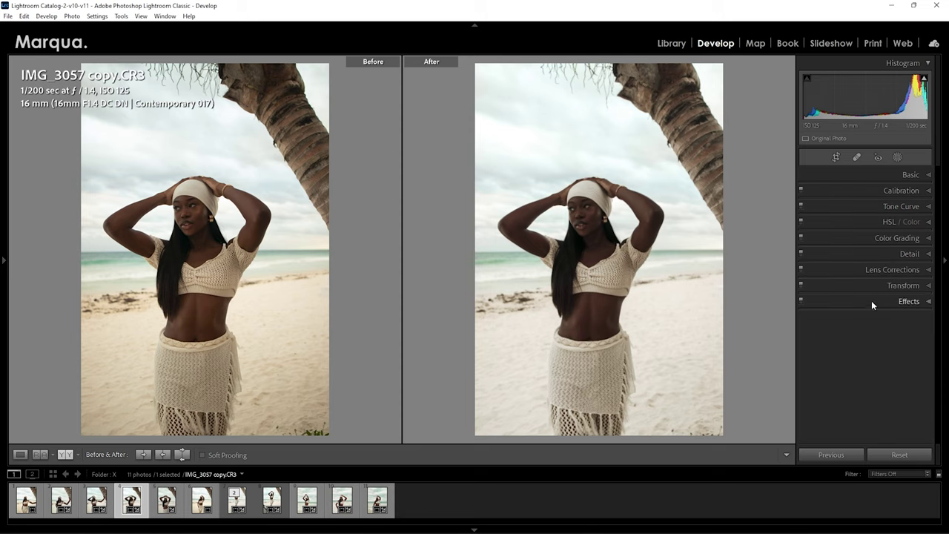
Step: Set the grain amount to 21 and check the grain on the face and on the whole photo
{"action": "left_click", "coordinate": [869, 299]}
{"action": "left_click_drag", "start_coordinate": [848, 403], "coordinate": [857, 407]}
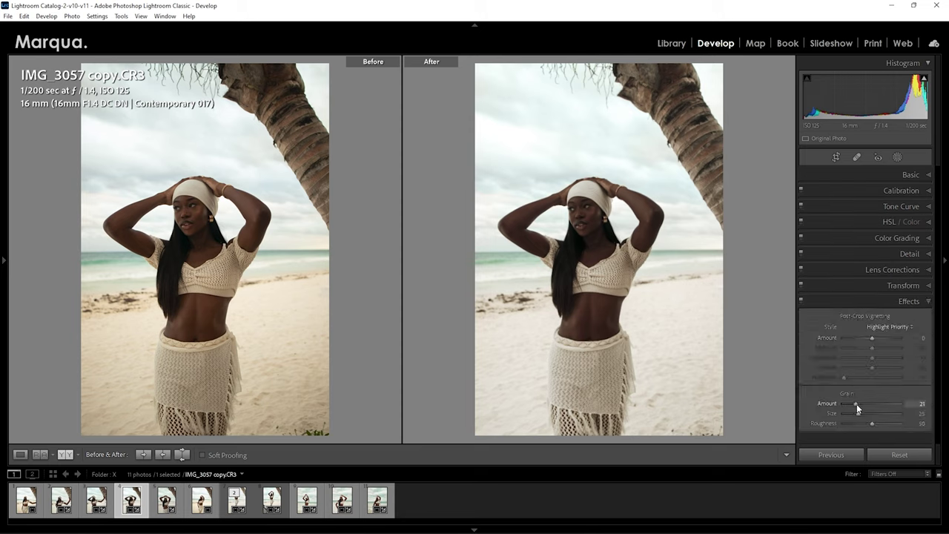
{"action": "left_click", "coordinate": [630, 216]}
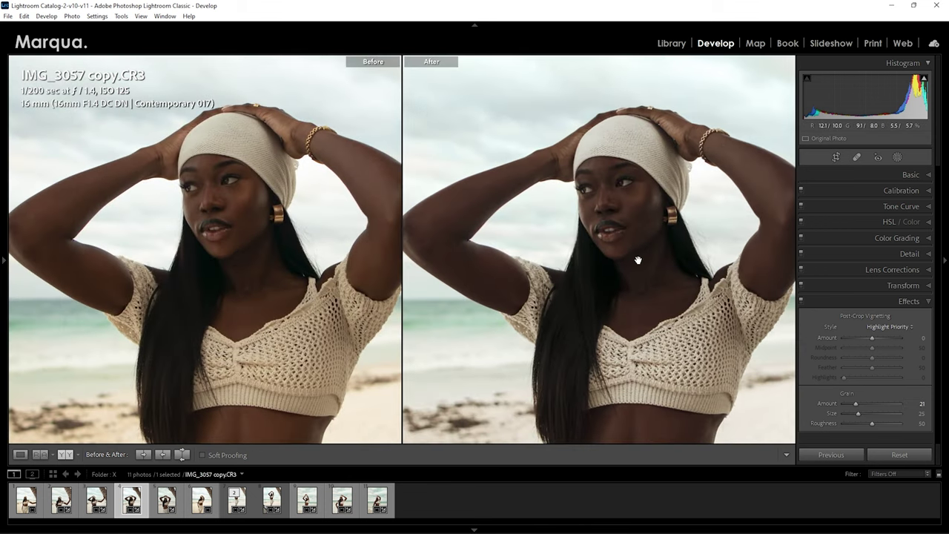
{"action": "left_click", "coordinate": [635, 224]}
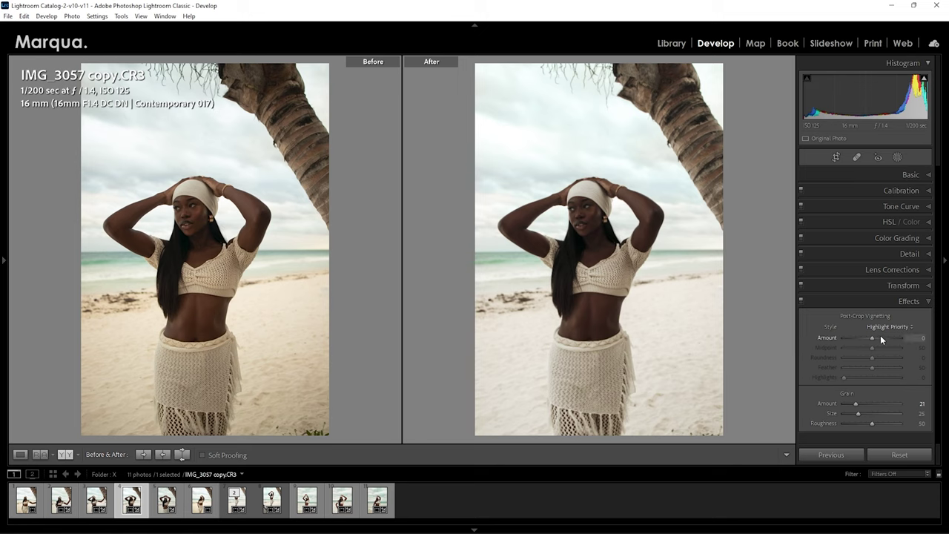
Step: Add a post-crop vignette with amount -18, midpoint 15, roundness +67, feather 100 and highlights 84, and compare the photo with and without the effects
{"action": "left_click_drag", "start_coordinate": [873, 337], "coordinate": [904, 366]}
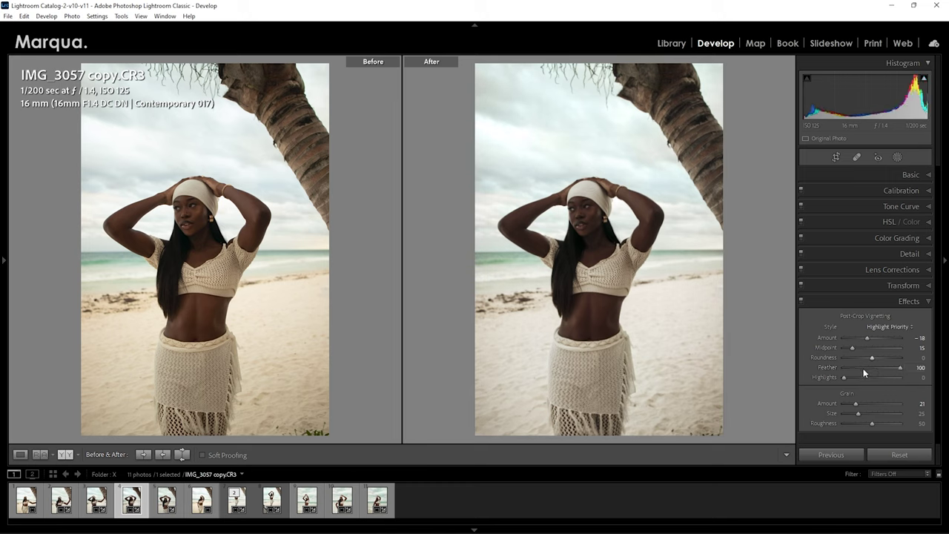
{"action": "left_click_drag", "start_coordinate": [844, 379], "coordinate": [888, 357]}
{"action": "left_click", "coordinate": [802, 301]}
{"action": "left_click", "coordinate": [802, 301]}
{"action": "left_click", "coordinate": [801, 301]}
{"action": "left_click", "coordinate": [801, 301]}
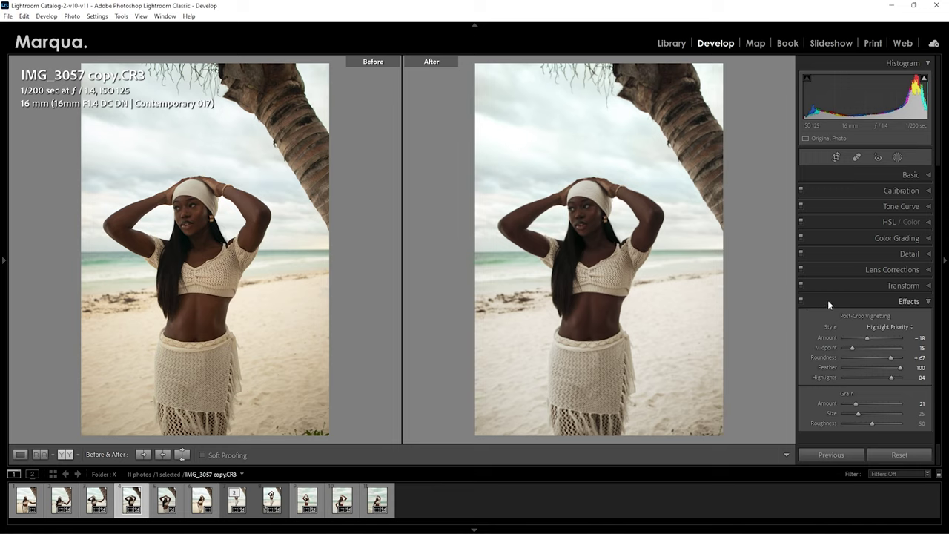
{"action": "left_click", "coordinate": [838, 300]}
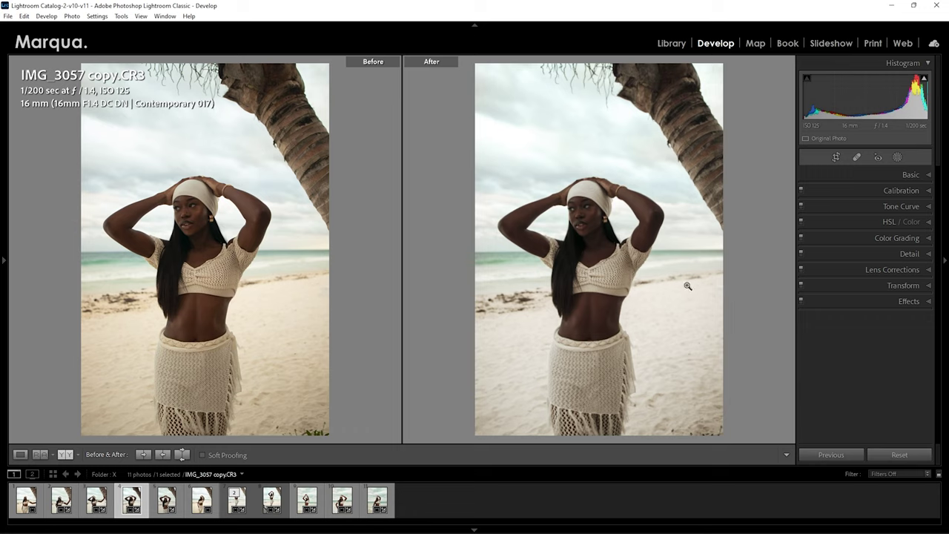
Step: Review the HSL luminance sliders again and compare the whole photo with and without the HSL adjustments
{"action": "left_click", "coordinate": [828, 222]}
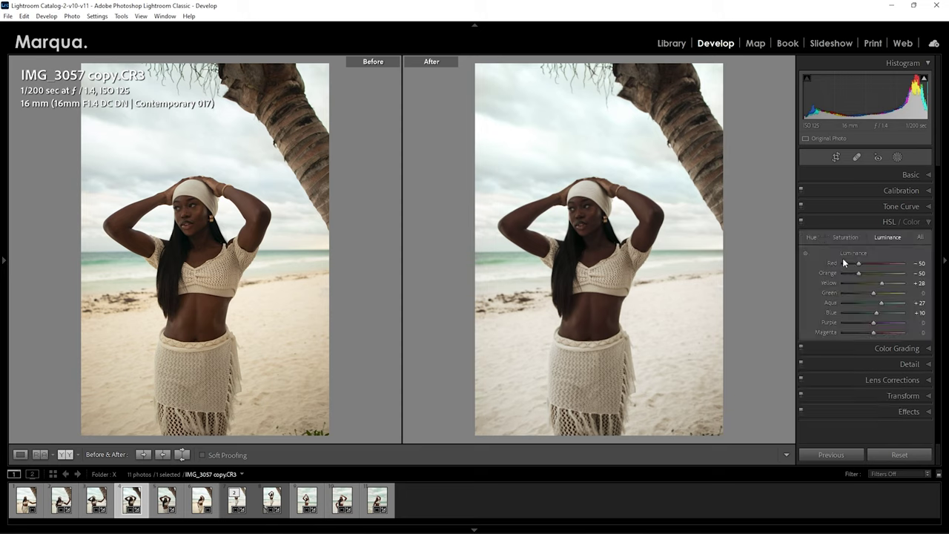
{"action": "left_click", "coordinate": [815, 223]}
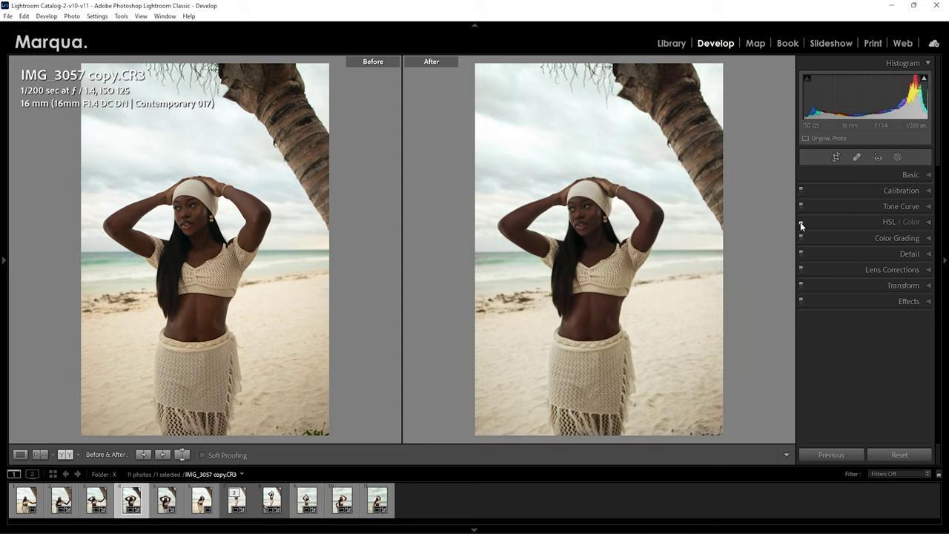
{"action": "left_click", "coordinate": [800, 221]}
{"action": "left_click", "coordinate": [800, 221]}
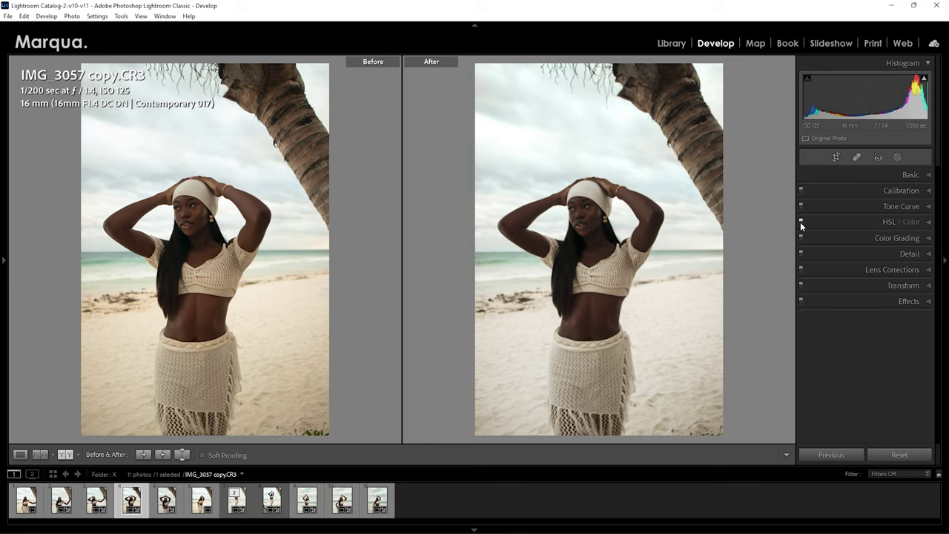
Step: Try lowering the basic highlights to -100 and undo the change
{"action": "left_click", "coordinate": [857, 177]}
{"action": "left_click_drag", "start_coordinate": [857, 303], "coordinate": [842, 301]}
{"action": "key", "text": "ctrl+z"}
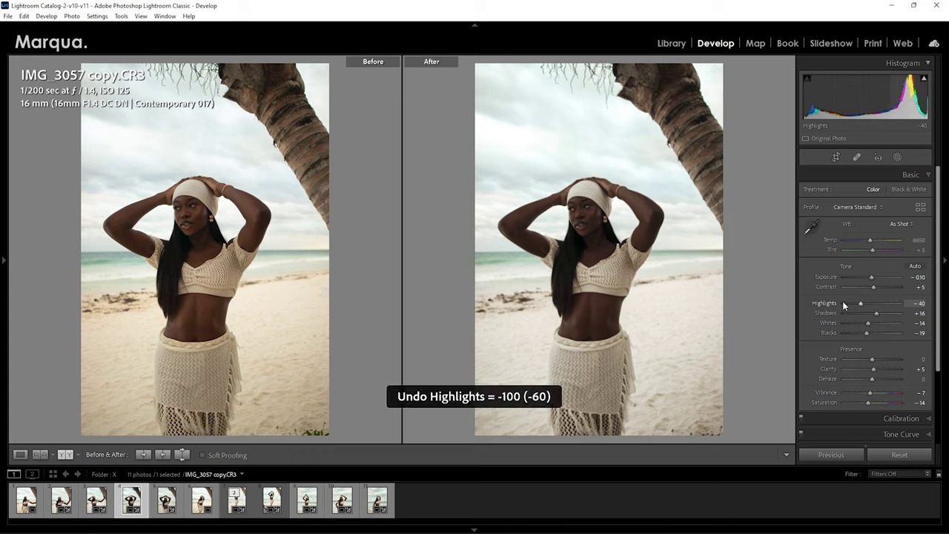
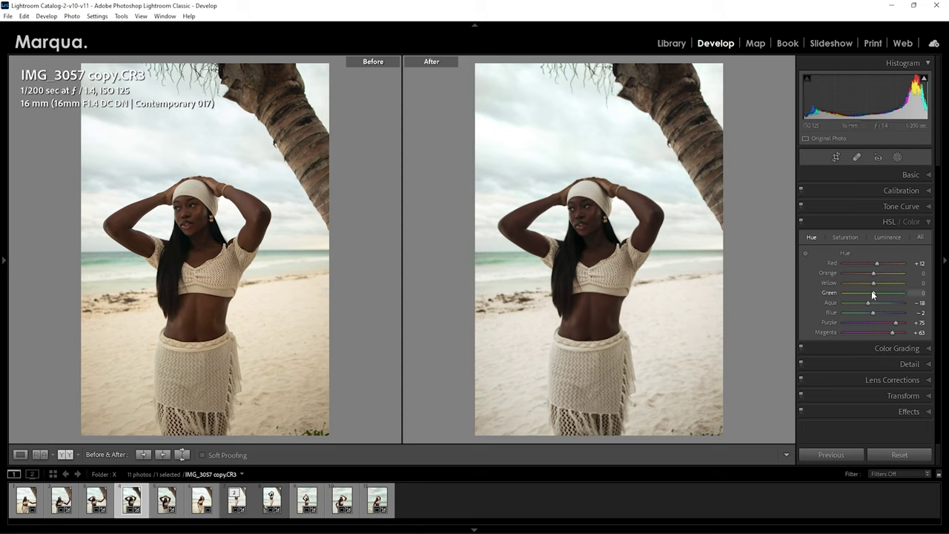
Step: Try shifting the green and yellow hues in the HSL adjustments and reset the yellow hue
{"action": "left_click_drag", "start_coordinate": [873, 293], "coordinate": [897, 304]}
{"action": "mouse_move", "coordinate": [873, 300]}
{"action": "left_mouse_down"}
{"action": "mouse_move", "coordinate": [848, 284]}
{"action": "mouse_move", "coordinate": [878, 285]}
{"action": "left_mouse_up"}
{"action": "double_click", "coordinate": [877, 282]}
{"action": "left_click", "coordinate": [865, 223]}
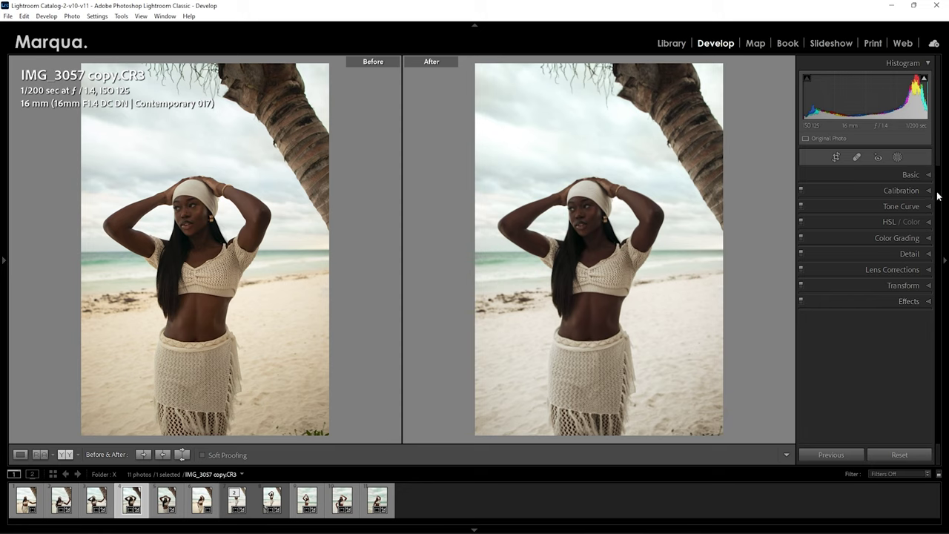
Step: Mask the woman with Select Subject and set the mask's exposure to 0.14 and contrast to 6
{"action": "left_click", "coordinate": [897, 157]}
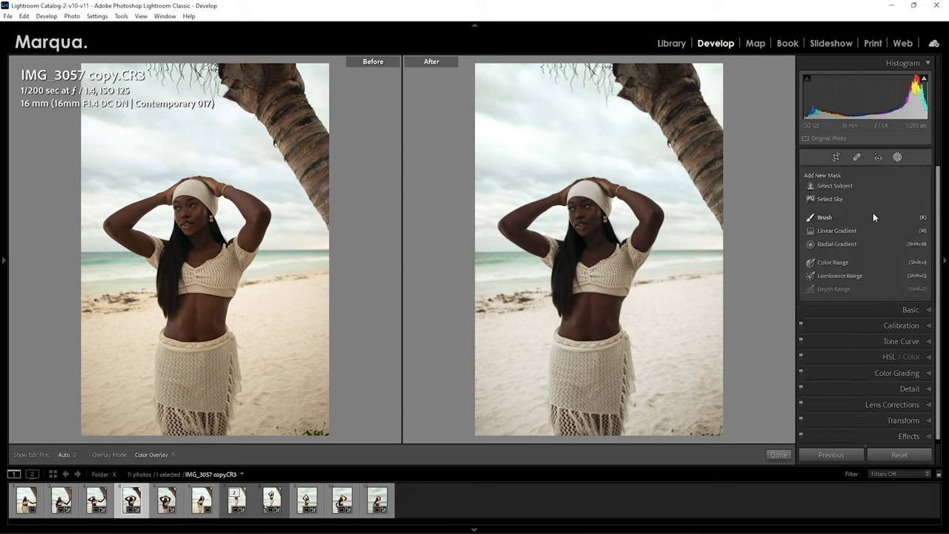
{"action": "left_click", "coordinate": [828, 187]}
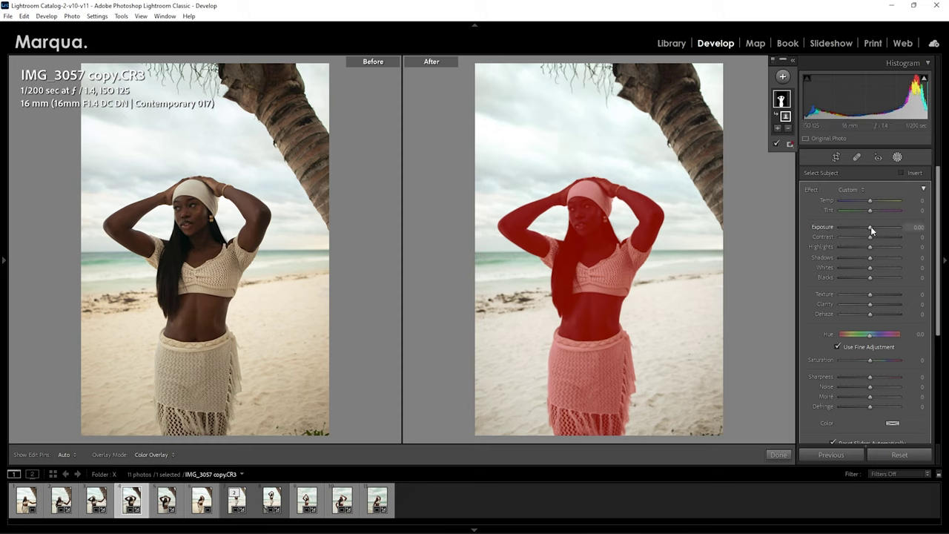
{"action": "left_click_drag", "start_coordinate": [871, 227], "coordinate": [872, 226]}
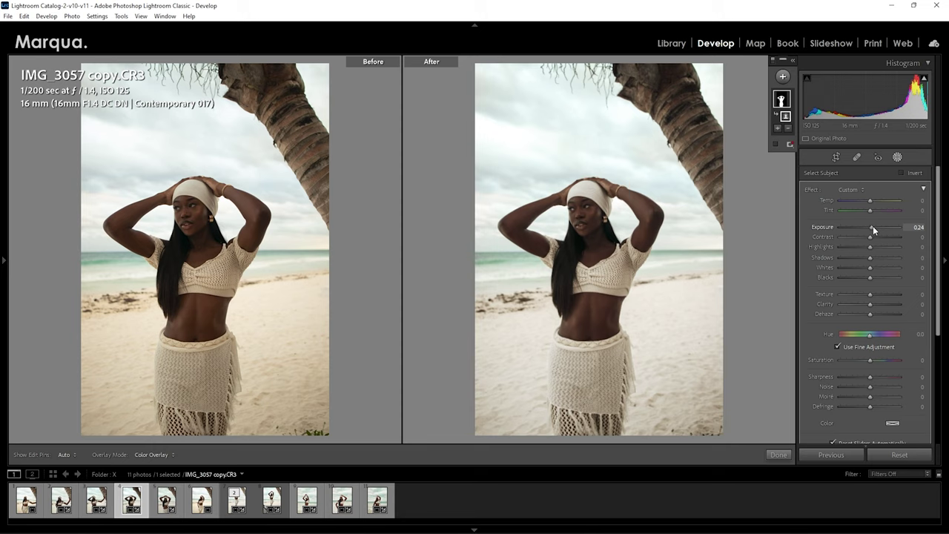
{"action": "left_click_drag", "start_coordinate": [872, 226], "coordinate": [872, 238]}
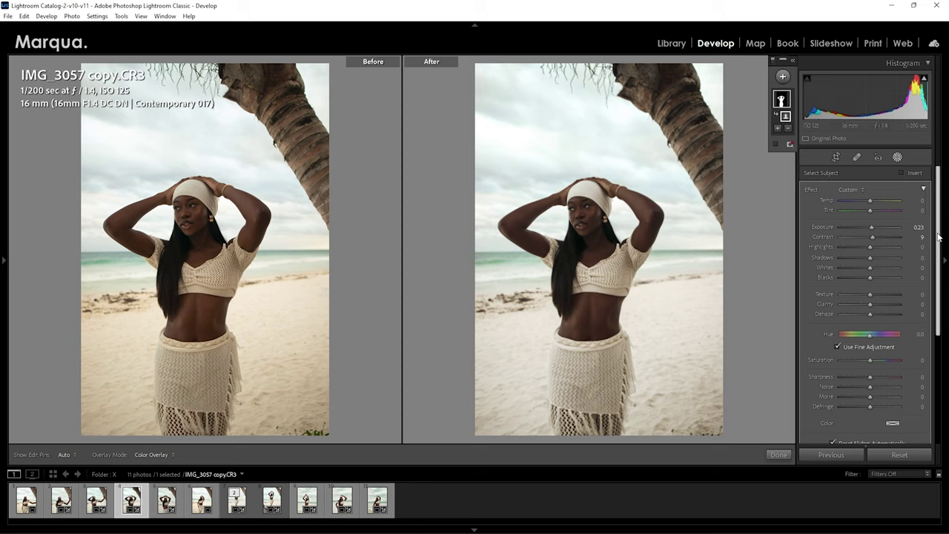
{"action": "mouse_move", "coordinate": [919, 227]}
{"action": "left_mouse_down"}
{"action": "mouse_move", "coordinate": [927, 227]}
{"action": "mouse_move", "coordinate": [912, 227]}
{"action": "left_mouse_up"}
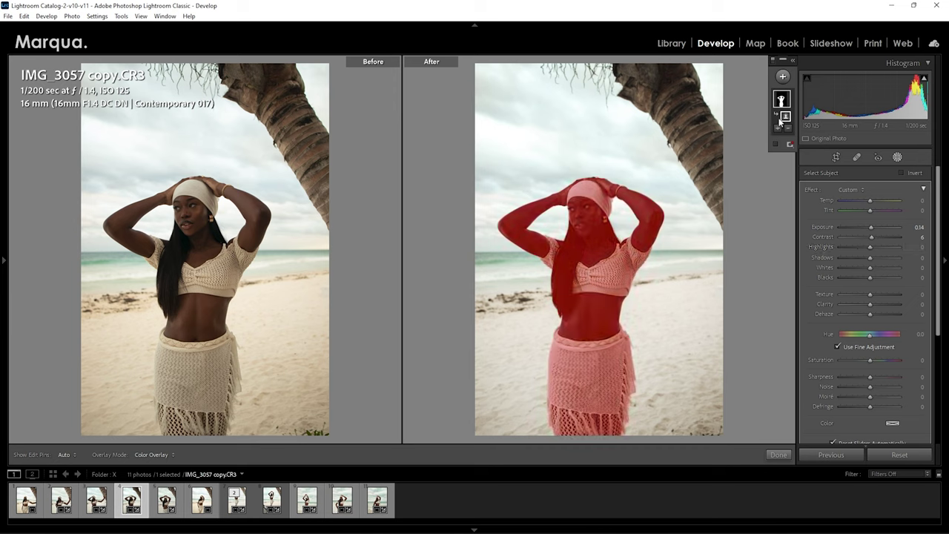
Step: Try darkening the background through an inverted Select Subject mask with exposures of -2.32 and -0.84, reset the exposure and delete that mask
{"action": "left_click", "coordinate": [784, 78]}
{"action": "left_click", "coordinate": [792, 96]}
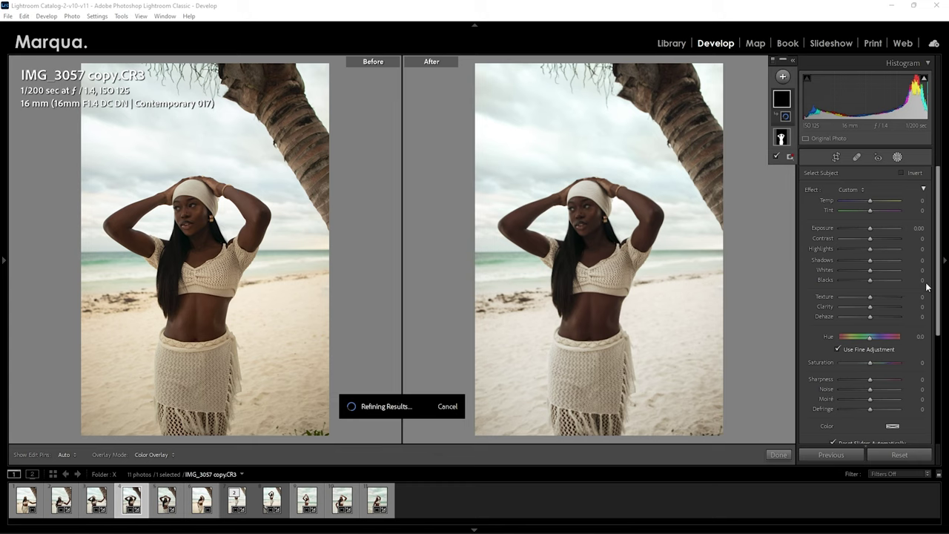
{"action": "left_click", "coordinate": [902, 173]}
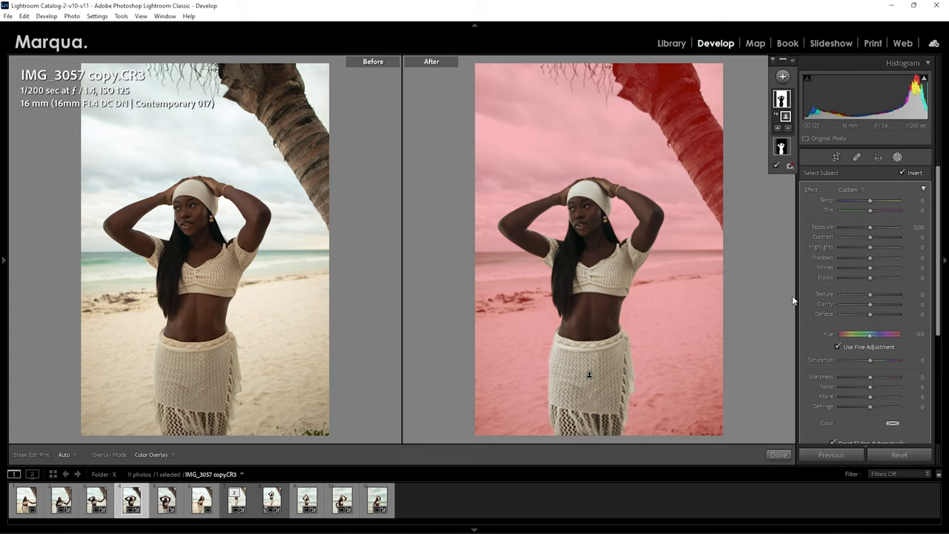
{"action": "left_click_drag", "start_coordinate": [871, 230], "coordinate": [854, 233]}
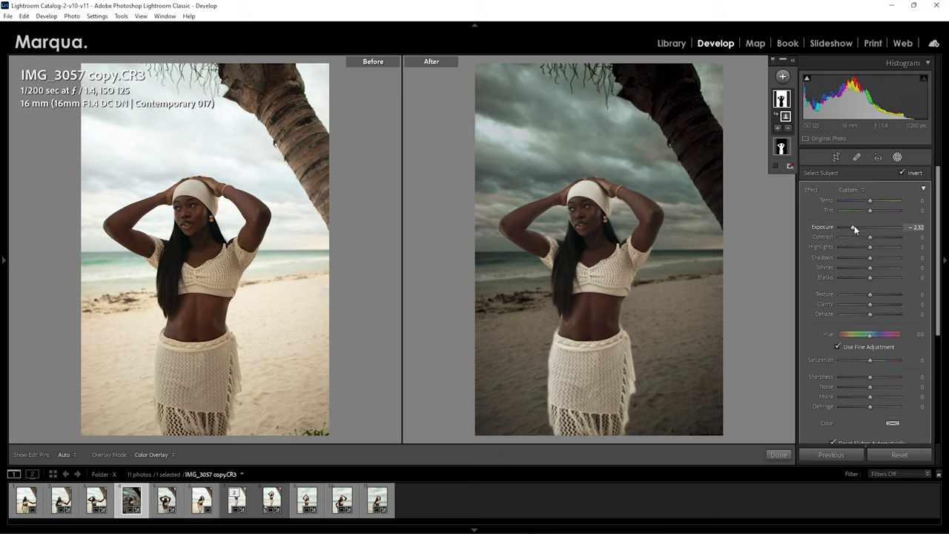
{"action": "left_click_drag", "start_coordinate": [854, 227], "coordinate": [862, 227]}
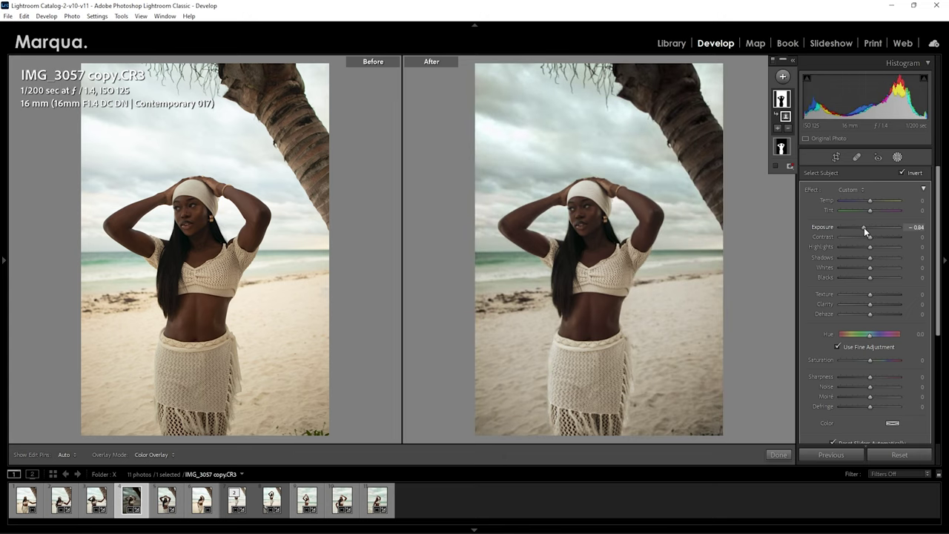
{"action": "double_click", "coordinate": [863, 227]}
{"action": "key", "text": "o"}
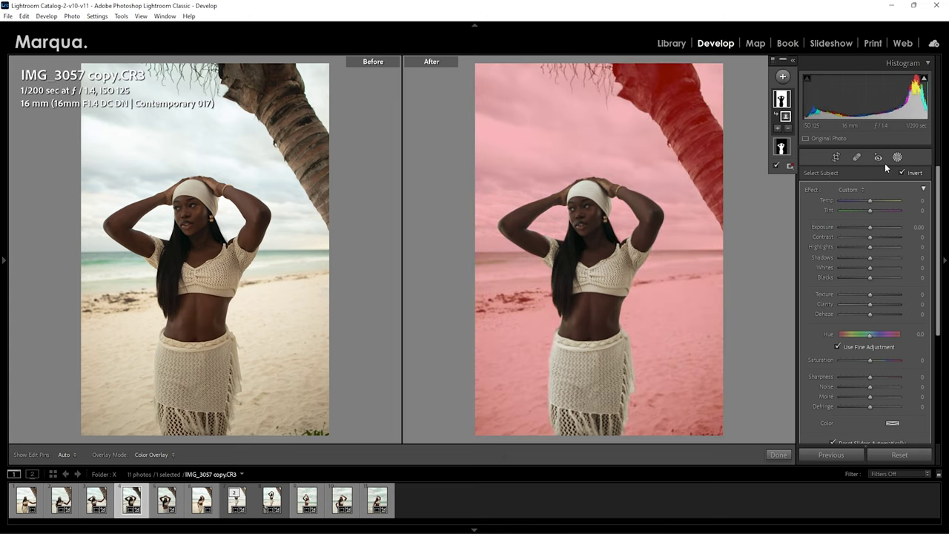
{"action": "left_click", "coordinate": [788, 128]}
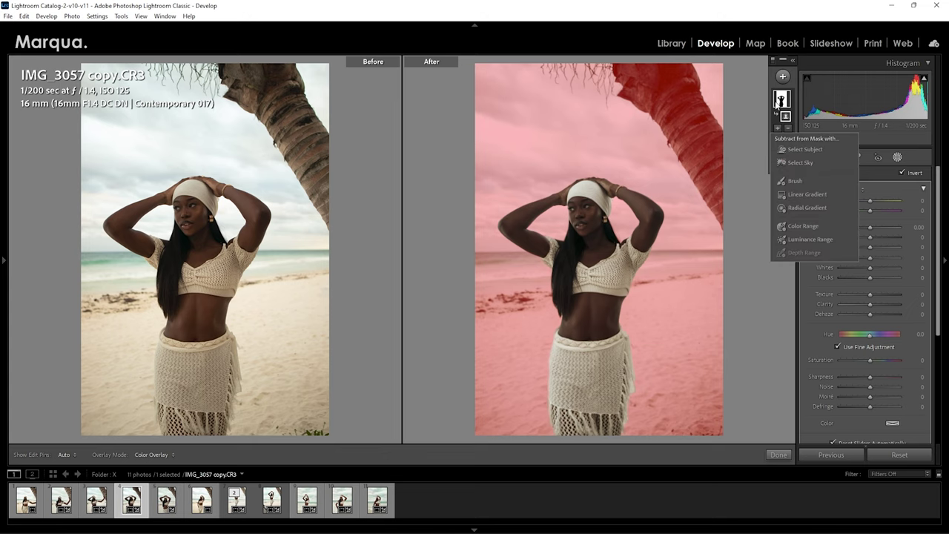
{"action": "left_click", "coordinate": [804, 149]}
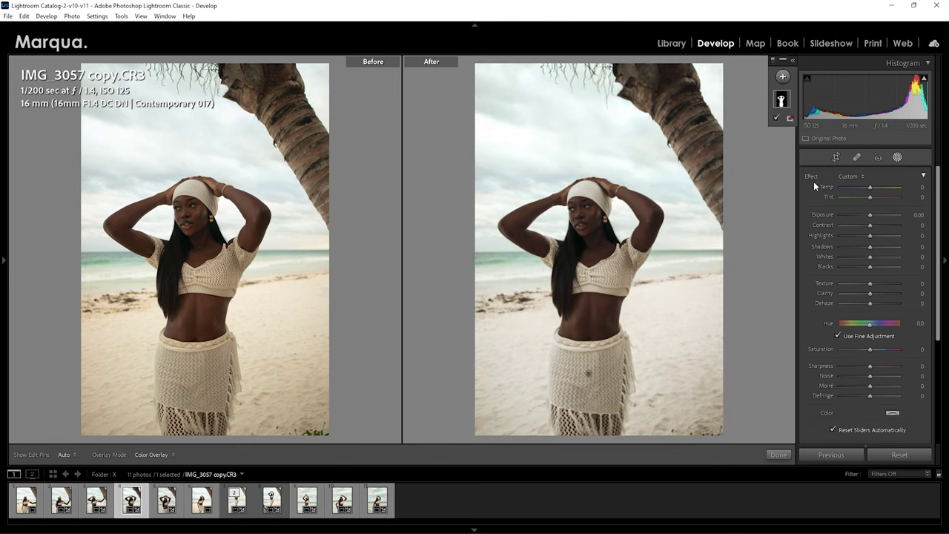
Step: Leave masking and view the before and after comparison with the surrounding interface blacked out
{"action": "key", "text": "shift+w"}
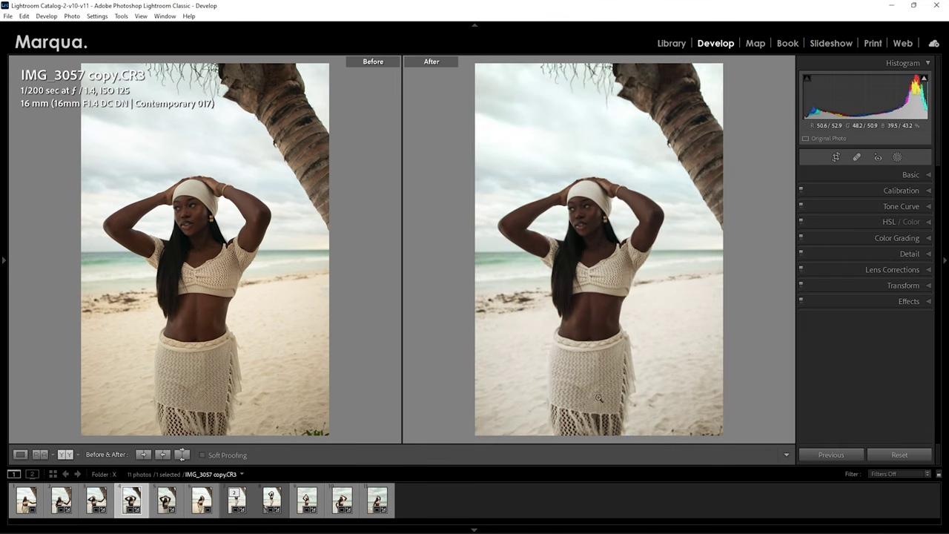
{"action": "key", "text": "l"}
{"action": "key", "text": "l"}
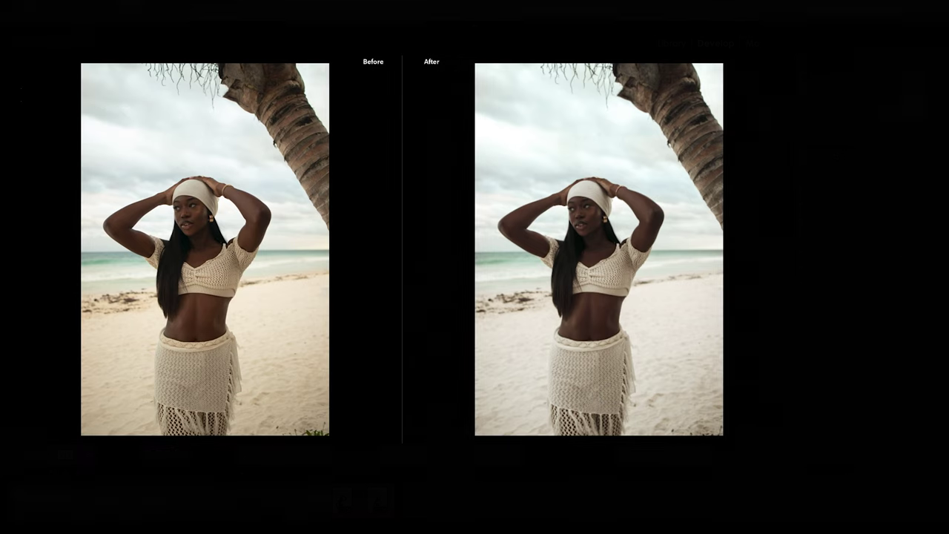